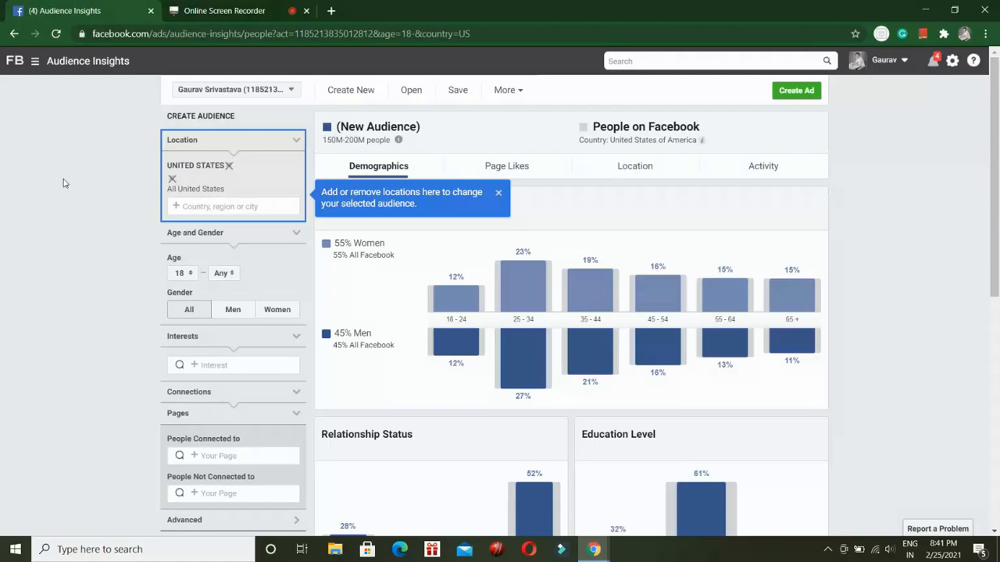
Replace the United States with India as the audience location.
click(228, 167)
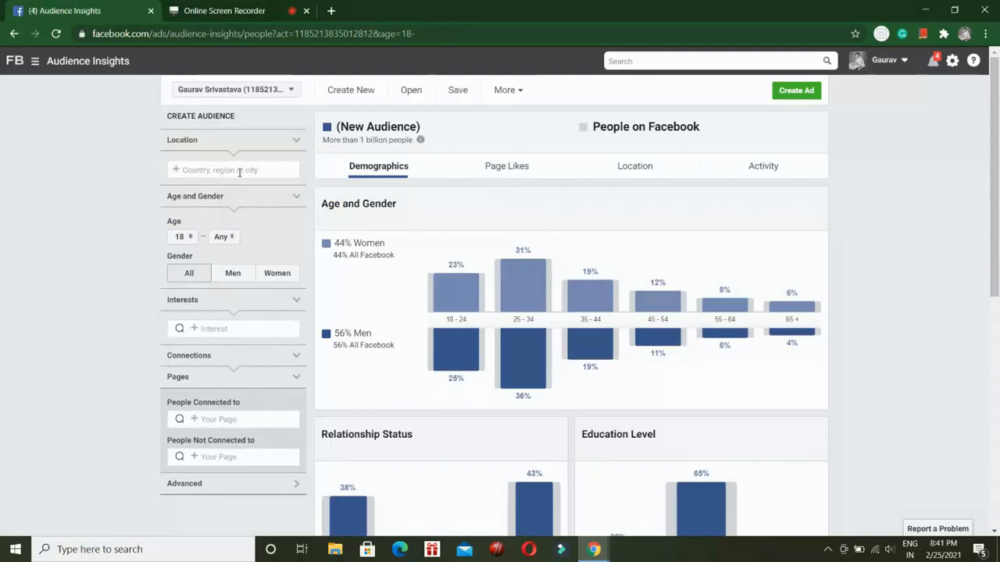
text(india)
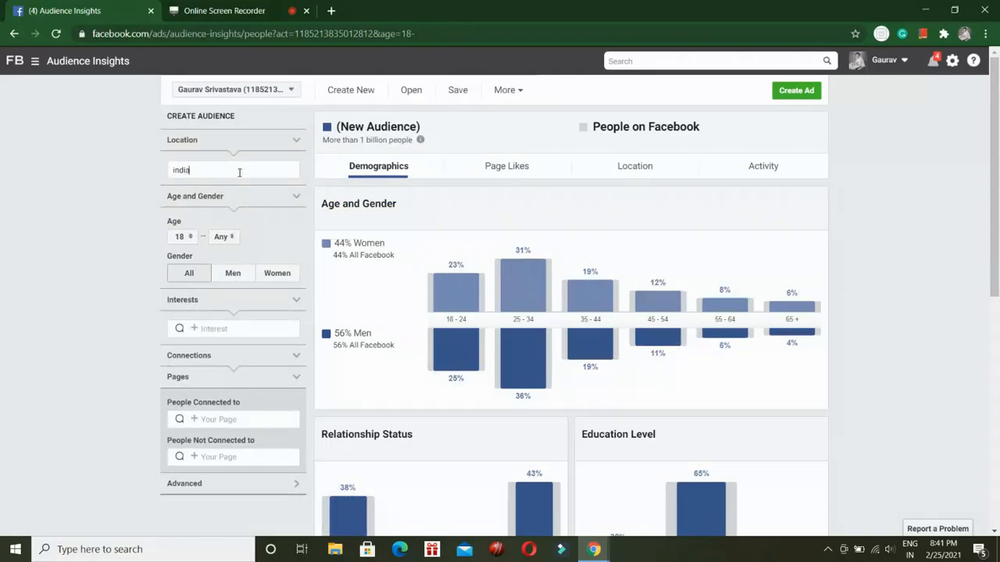
click(228, 190)
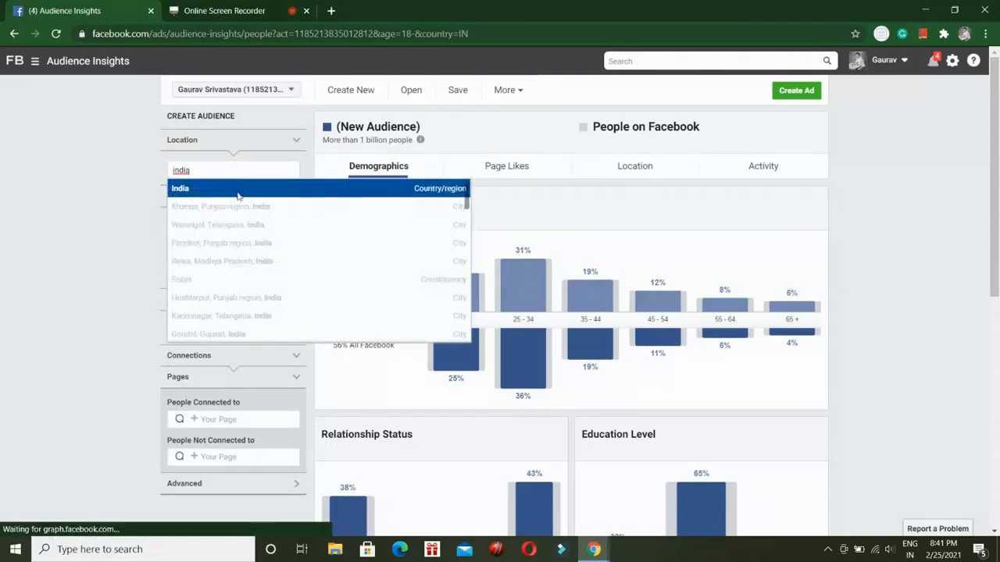
Add Cricket as an interest for the India audience.
scroll(88, 190, down, 2)
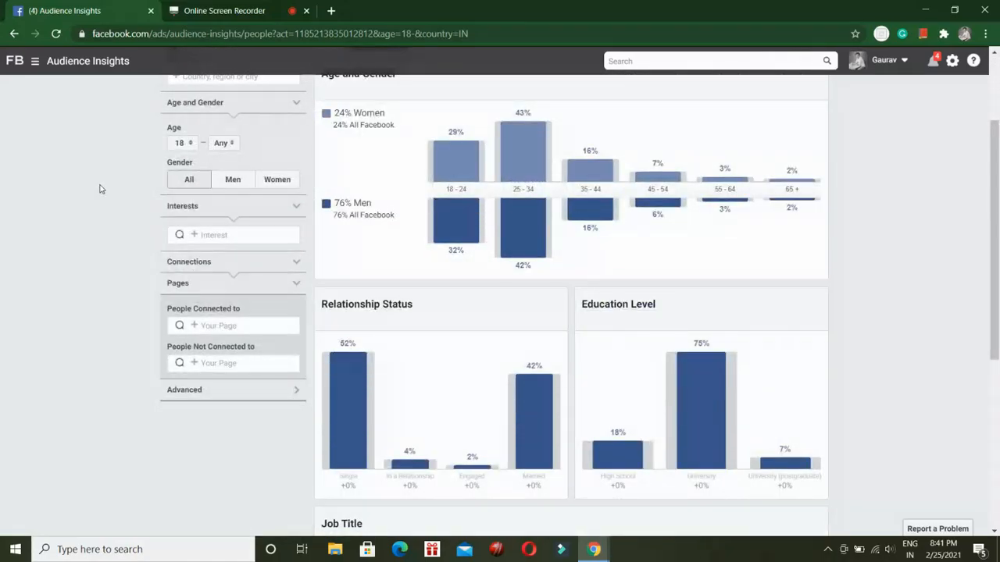
scroll(246, 173, down, 1)
click(247, 170)
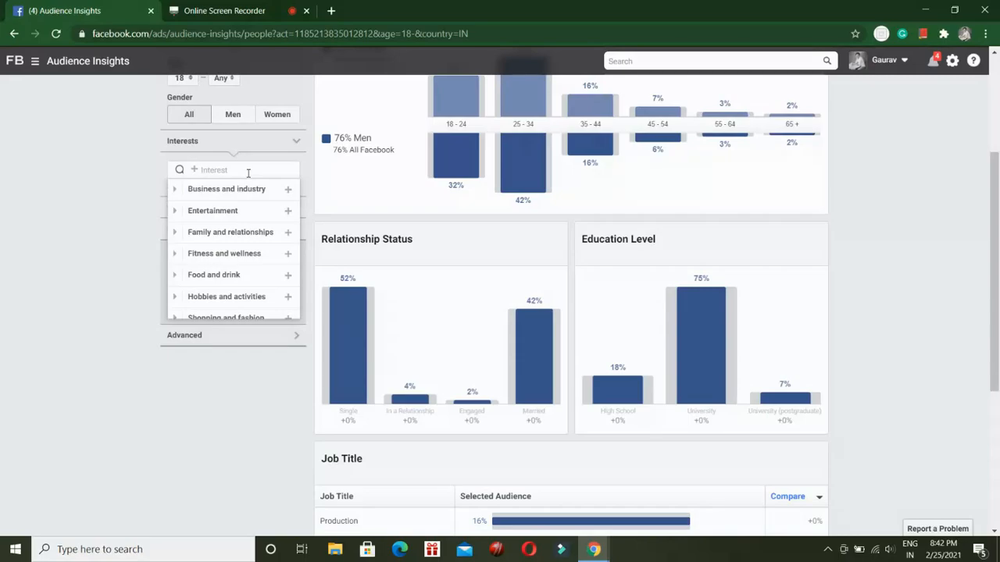
text(cricket)
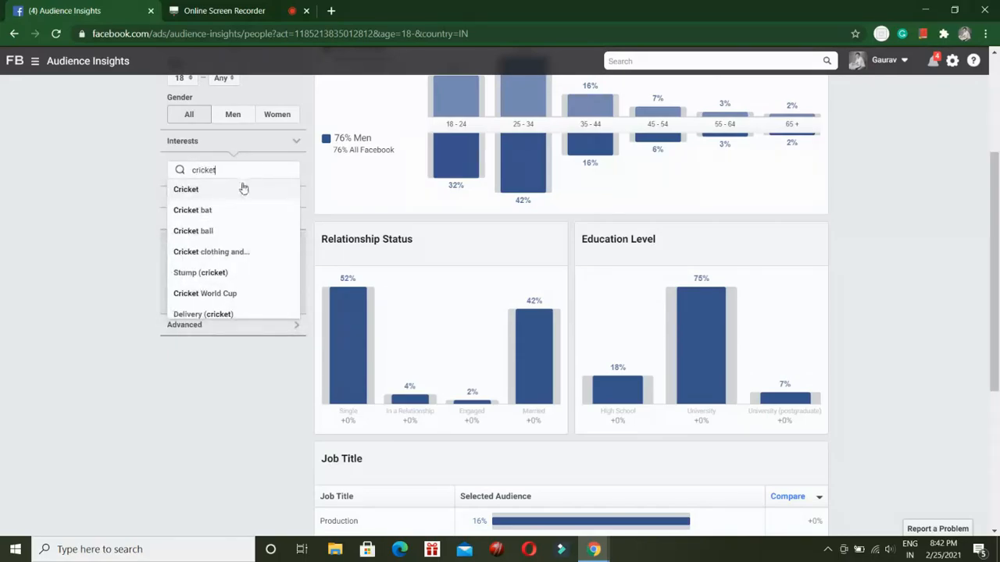
click(232, 194)
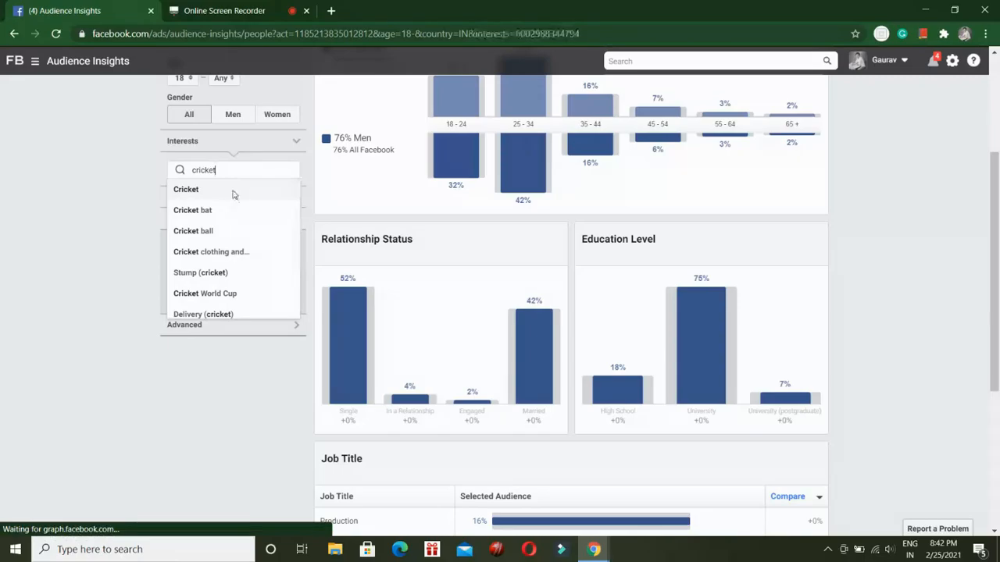
click(62, 235)
Examine the age, gender, relationship and education breakdown of the cricket audience.
scroll(742, 226, up, 1)
scroll(742, 226, up, 2)
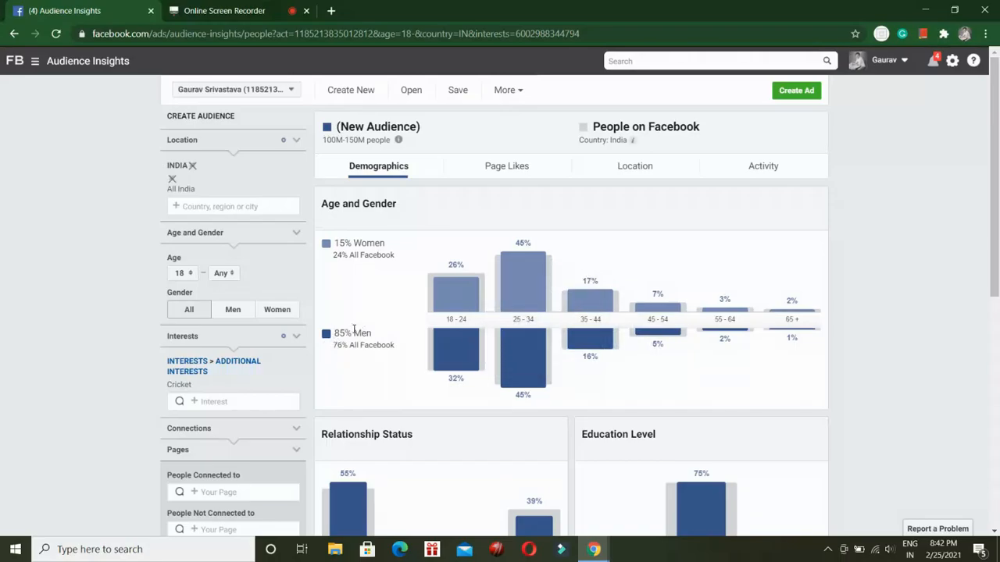
scroll(383, 273, down, 3)
scroll(391, 297, up, 3)
Review the top categories and the most relevant liked pages for the cricket audience.
click(495, 165)
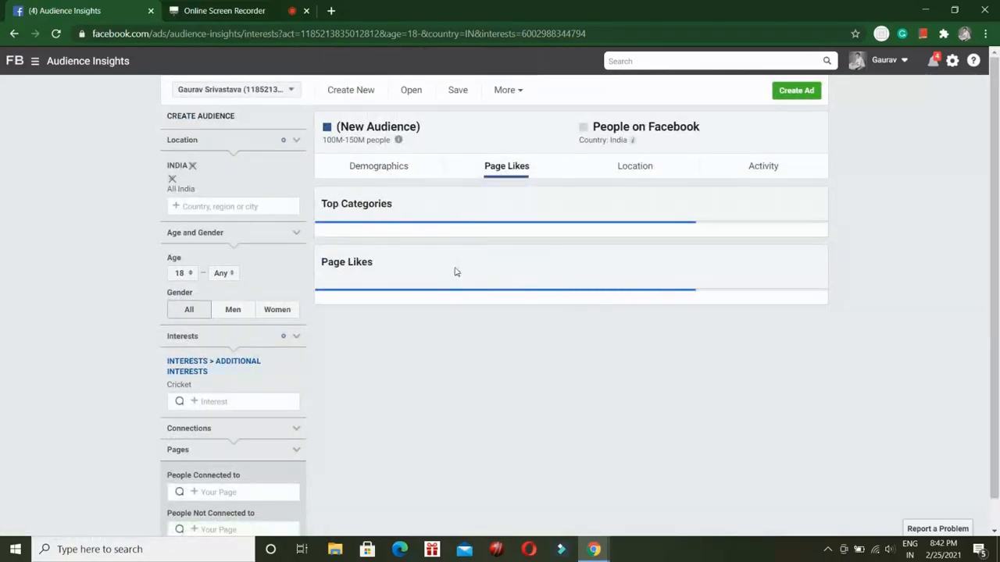
scroll(399, 260, down, 1)
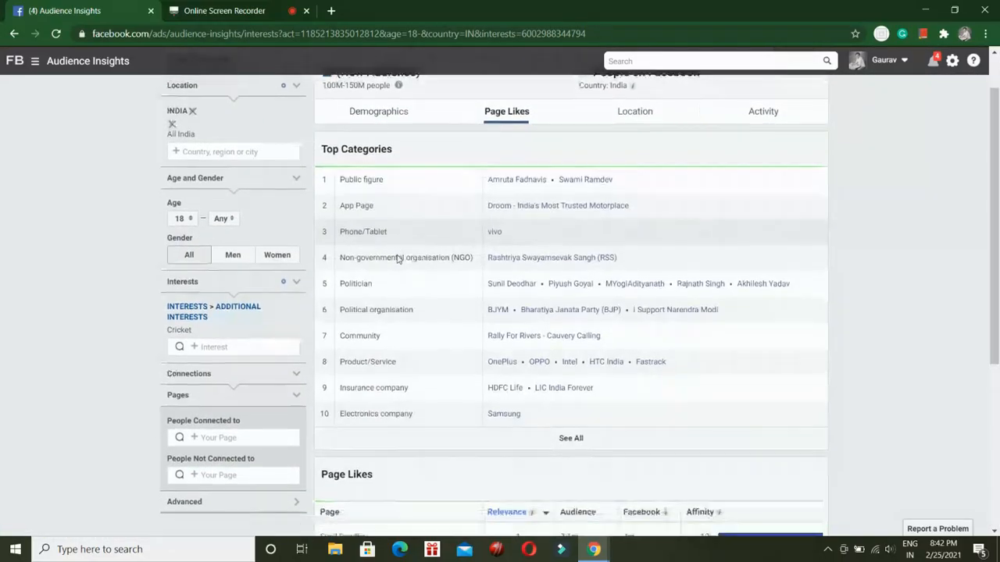
scroll(399, 259, down, 4)
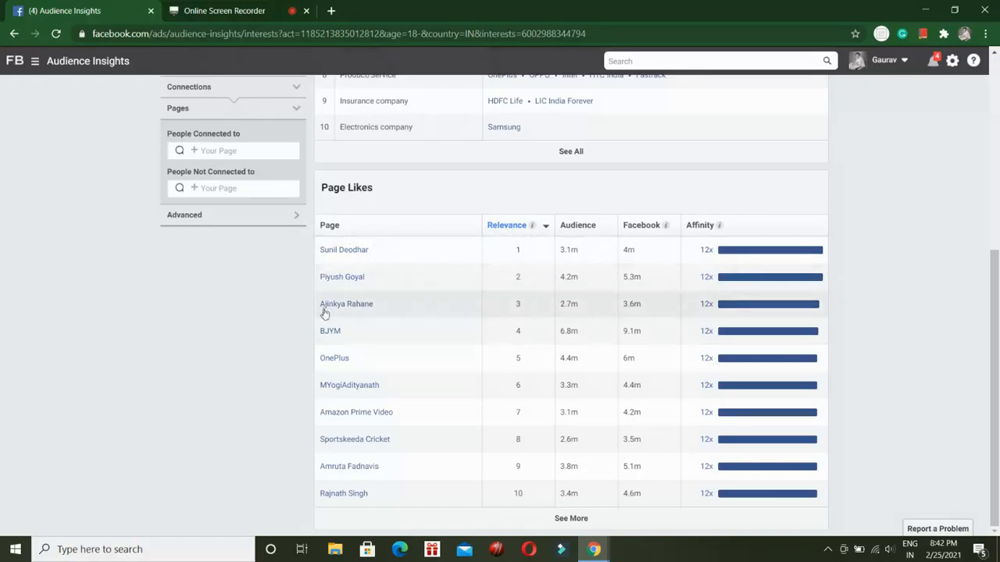
mouse_move(341, 442)
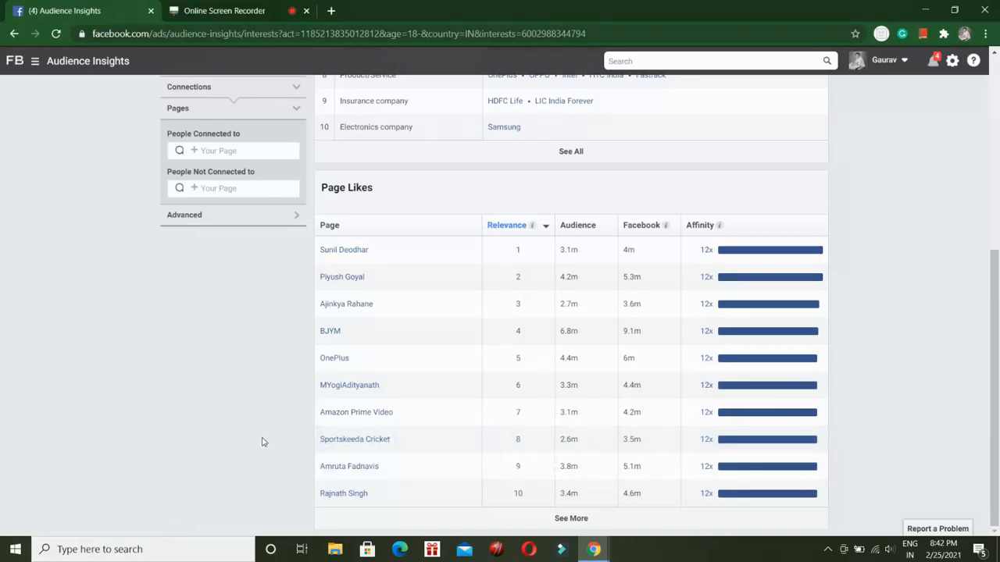
mouse_move(378, 444)
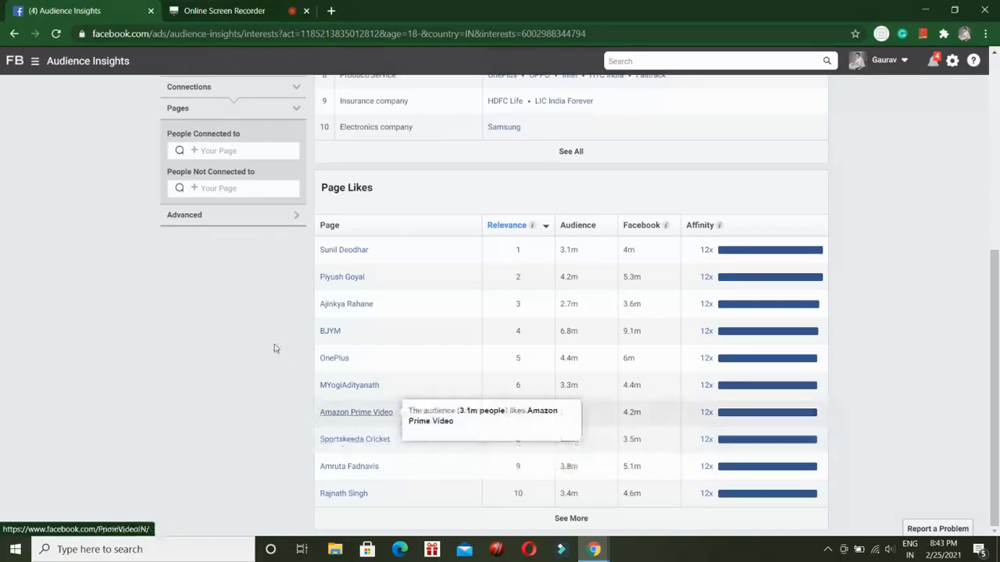
Replace the Cricket interest with Electric guitar.
scroll(274, 346, up, 5)
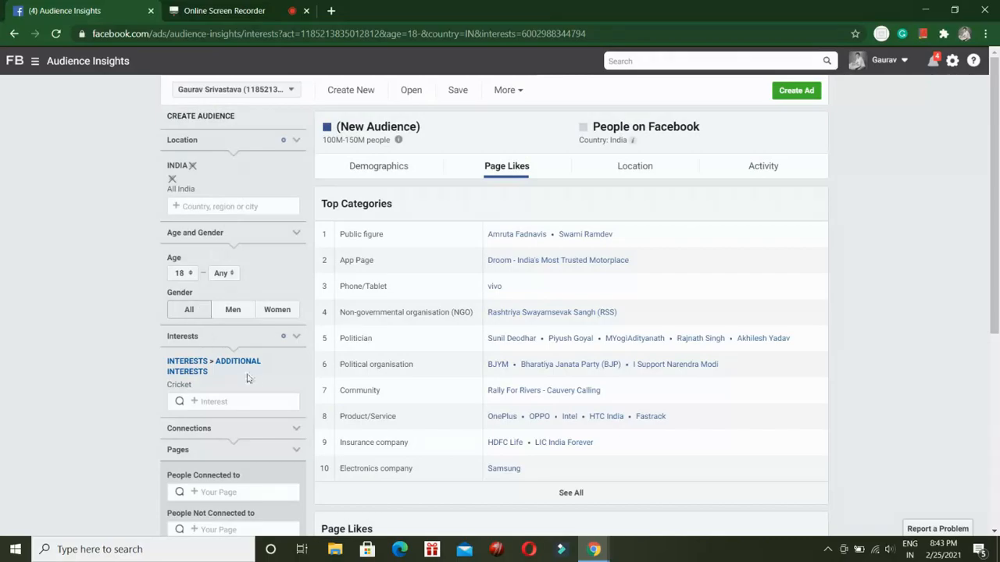
click(297, 388)
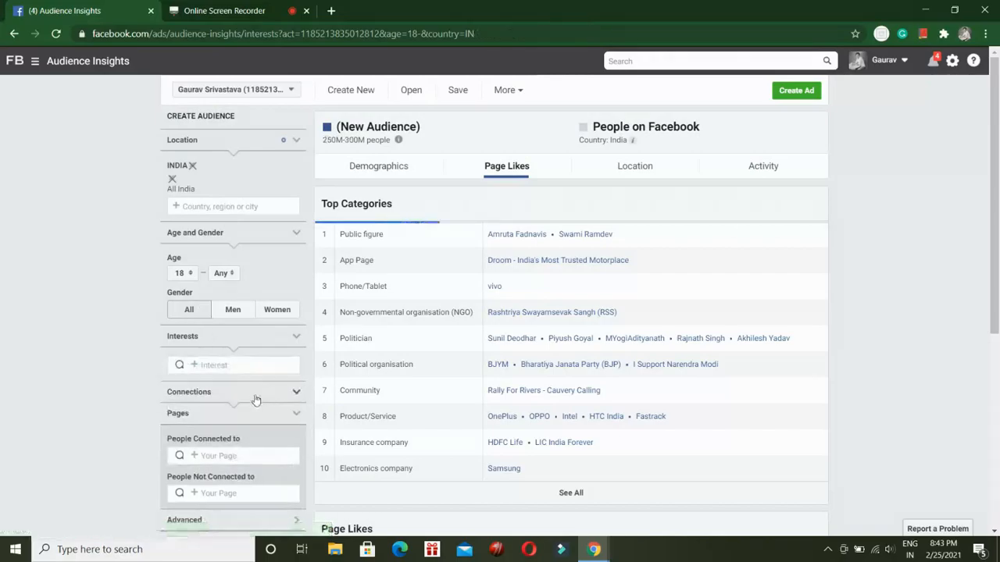
click(230, 364)
text(guitar)
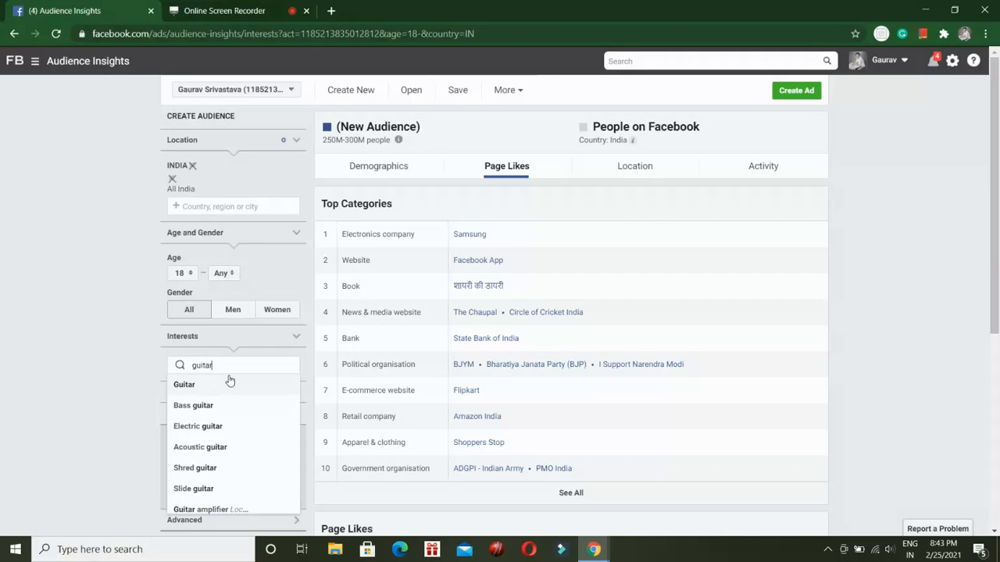
click(206, 426)
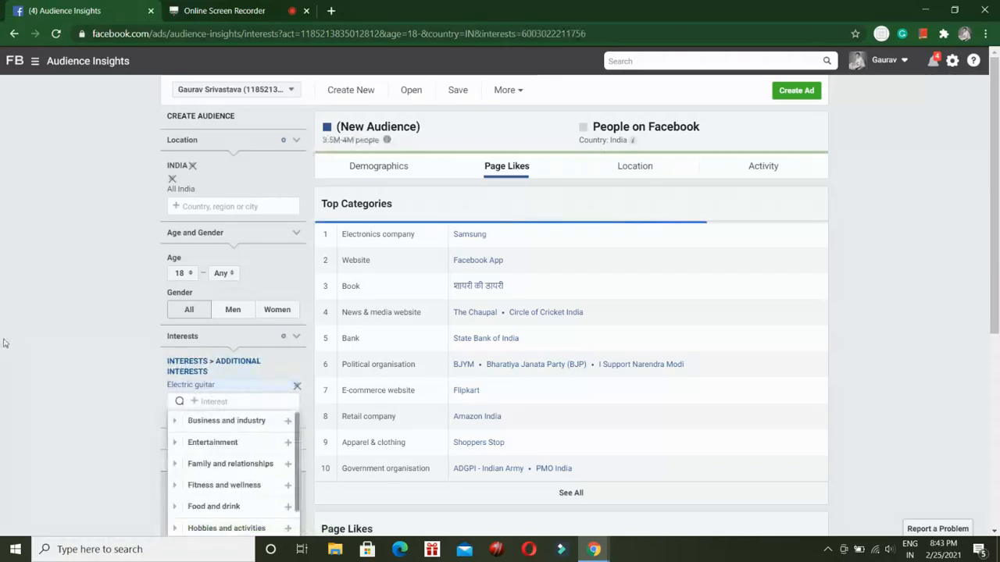
Check the age and gender split of the electric guitar audience, and review its top categories and liked pages.
click(367, 166)
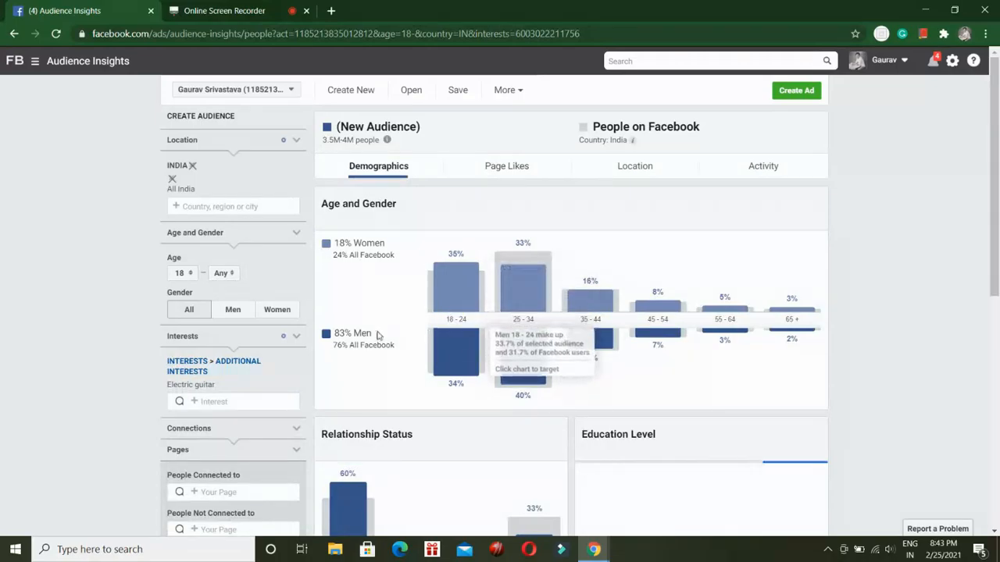
click(516, 166)
scroll(501, 215, down, 1)
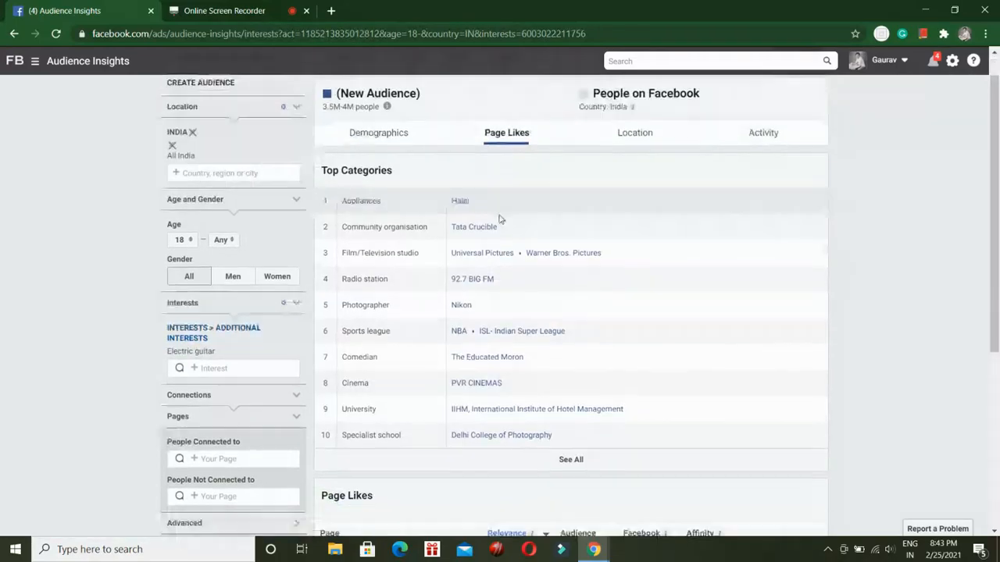
scroll(501, 215, down, 4)
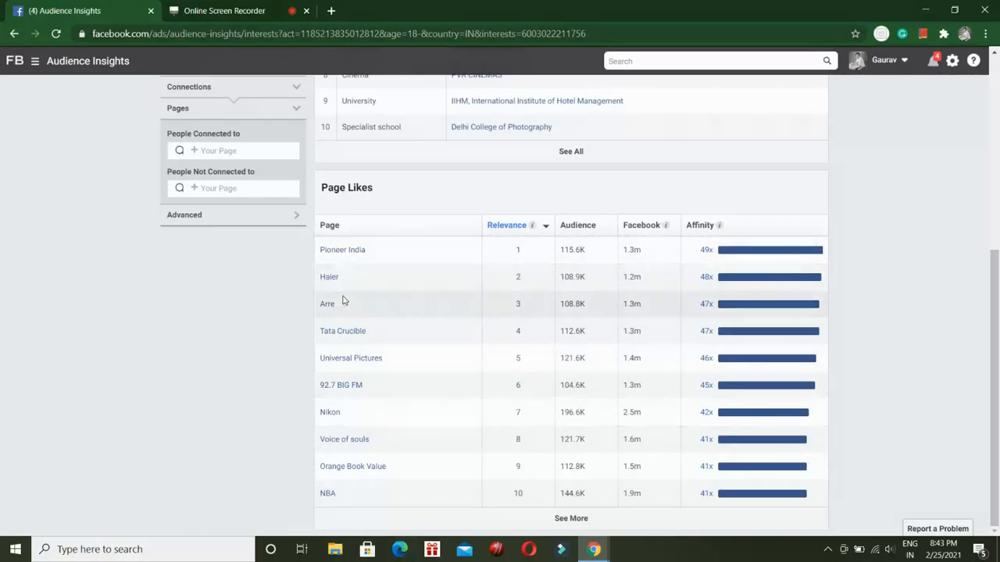
mouse_move(343, 339)
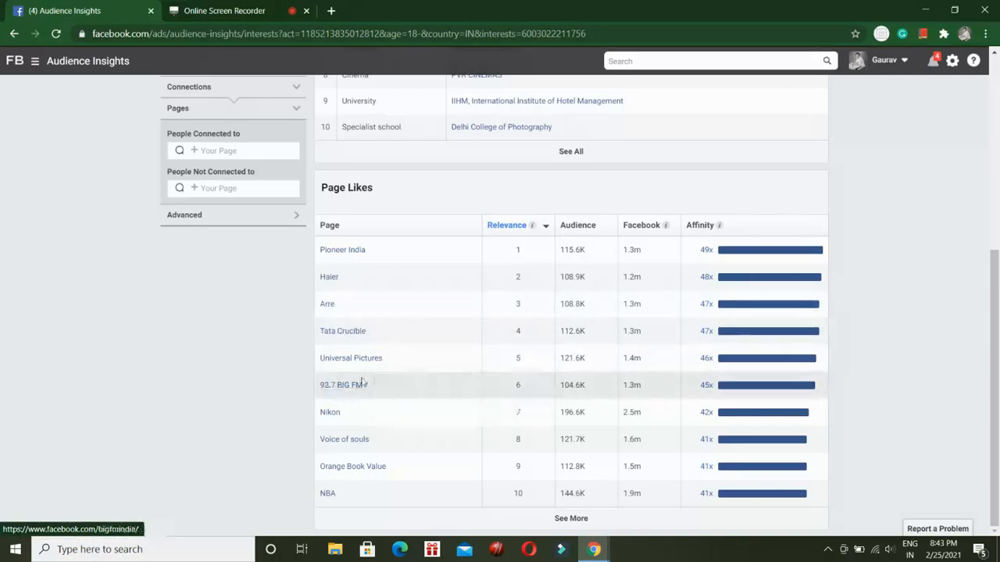
mouse_move(338, 394)
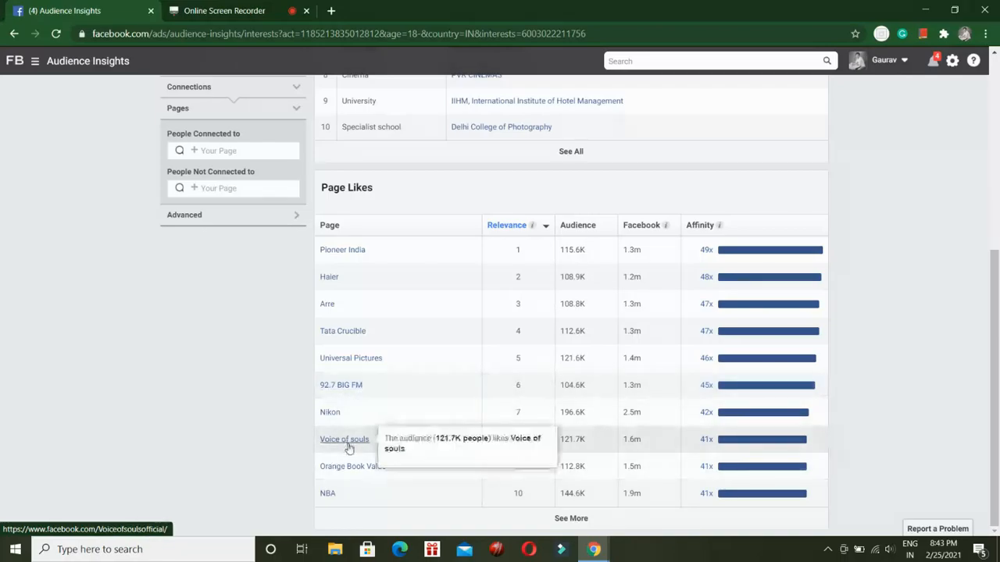
Replace the Electric guitar interest with Dogs.
scroll(344, 436, up, 5)
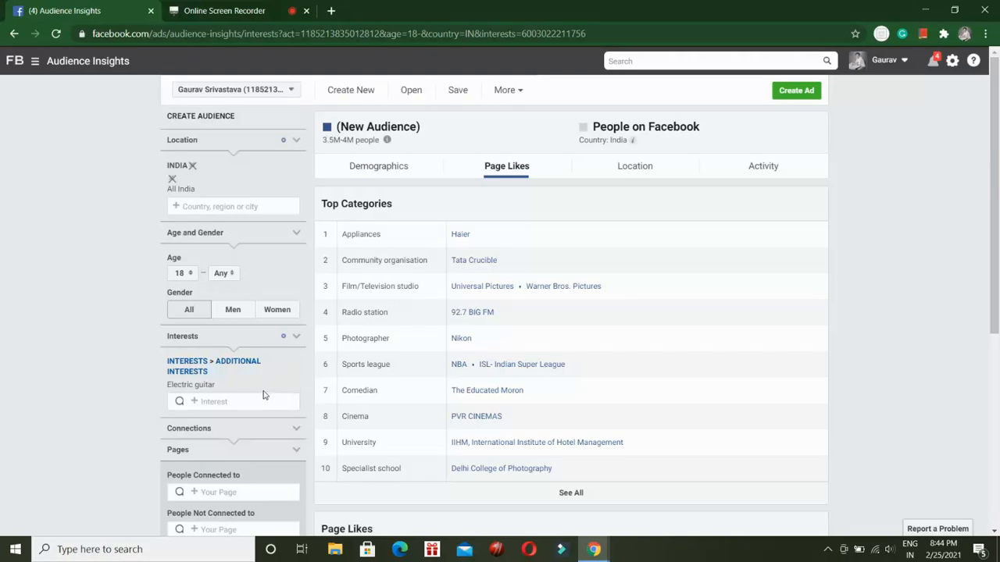
click(297, 384)
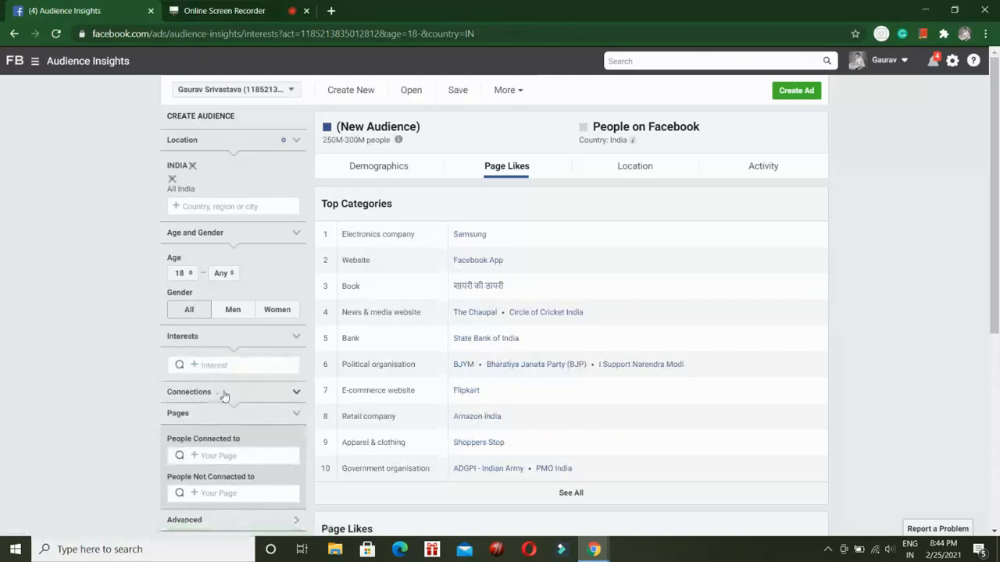
click(228, 372)
text(dog)
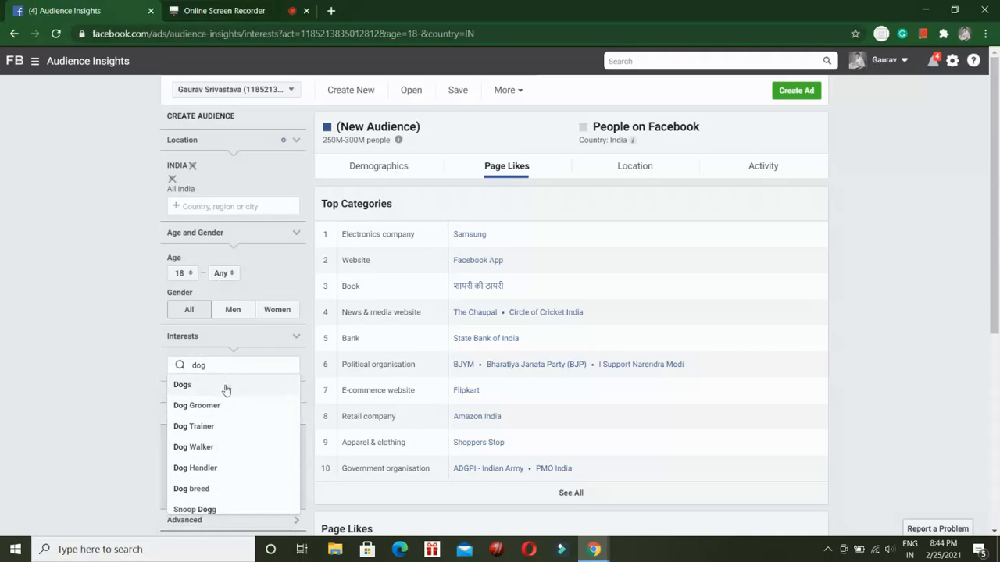
click(224, 386)
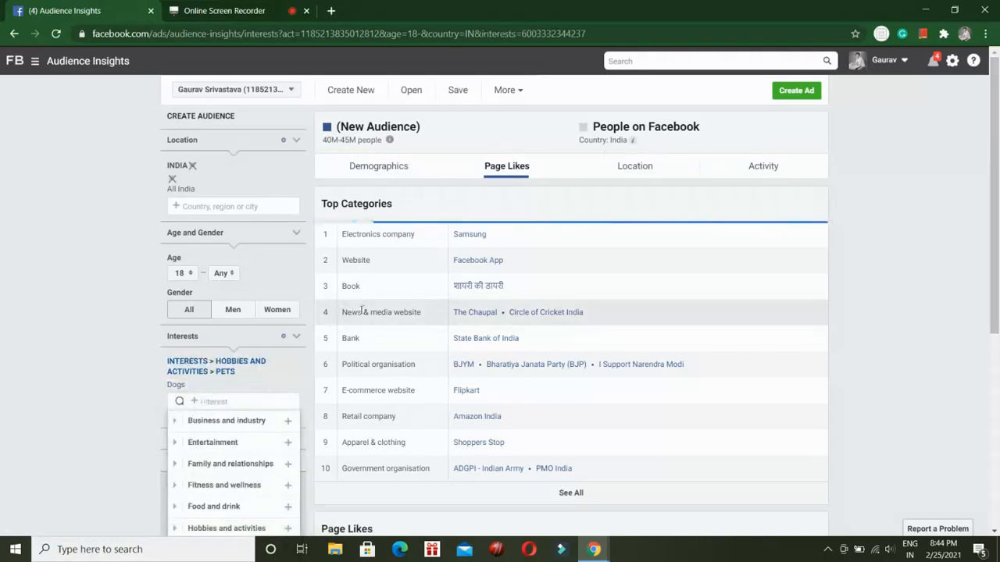
Review the top categories and liked pages for the dogs audience.
scroll(340, 307, down, 5)
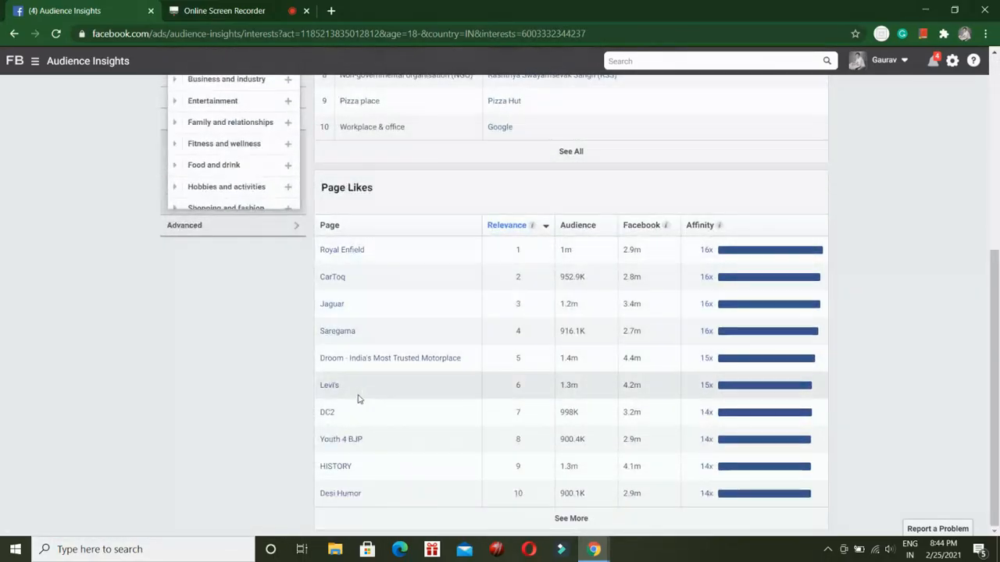
scroll(359, 445, up, 4)
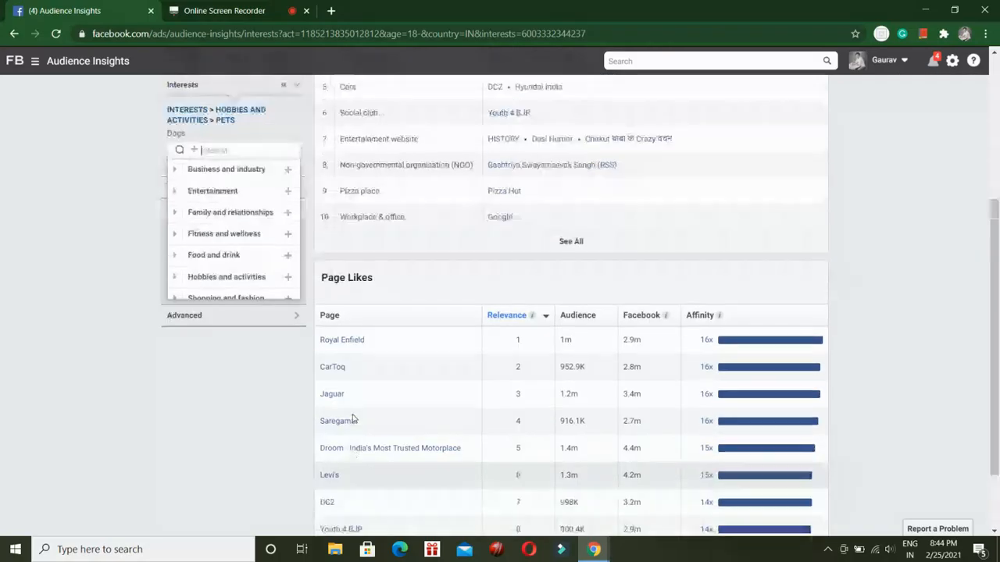
scroll(296, 364, down, 5)
Search the interests for "dog" and add Dog breed alongside Dogs.
scroll(258, 312, up, 3)
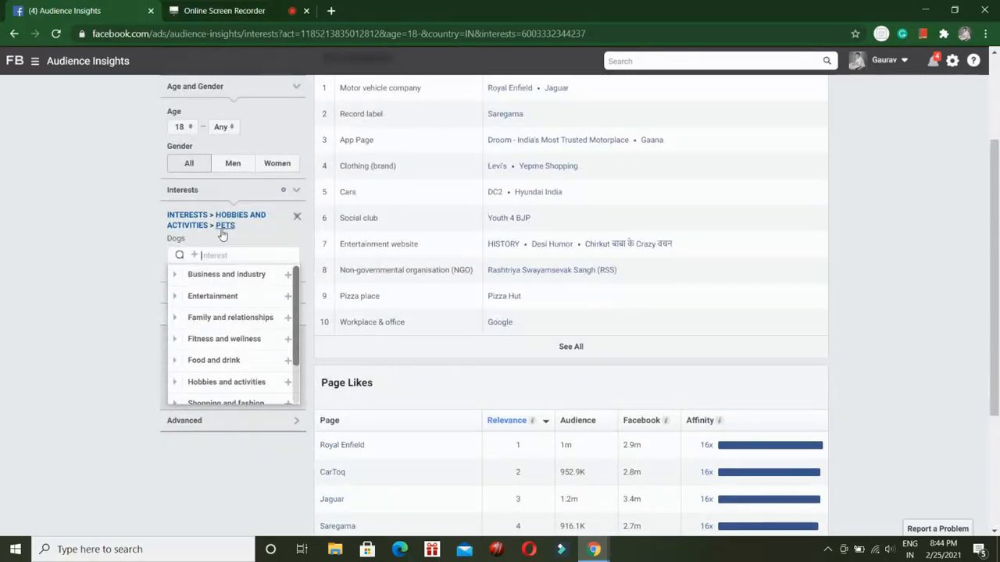
scroll(223, 232, up, 2)
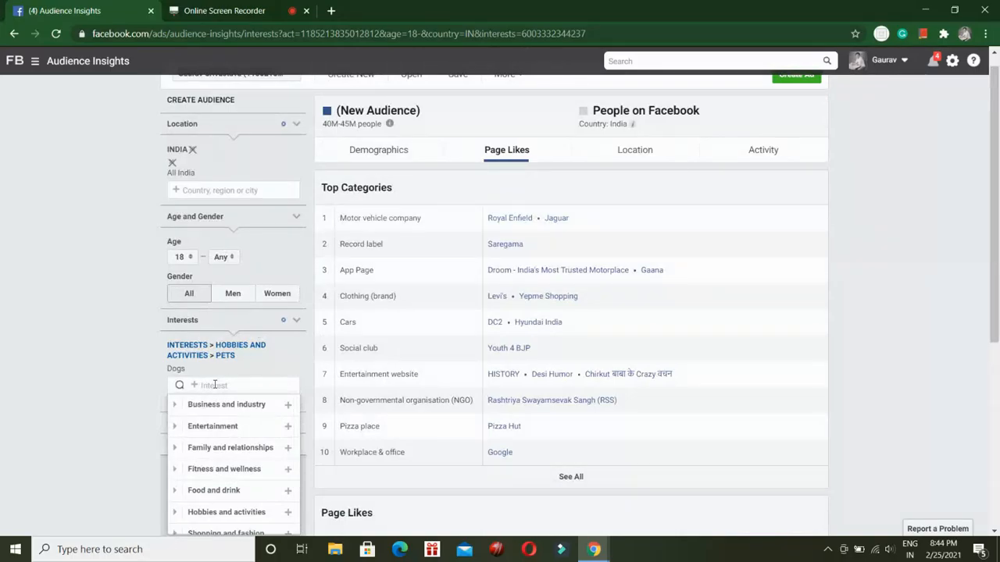
scroll(218, 414, down, 2)
scroll(220, 431, down, 1)
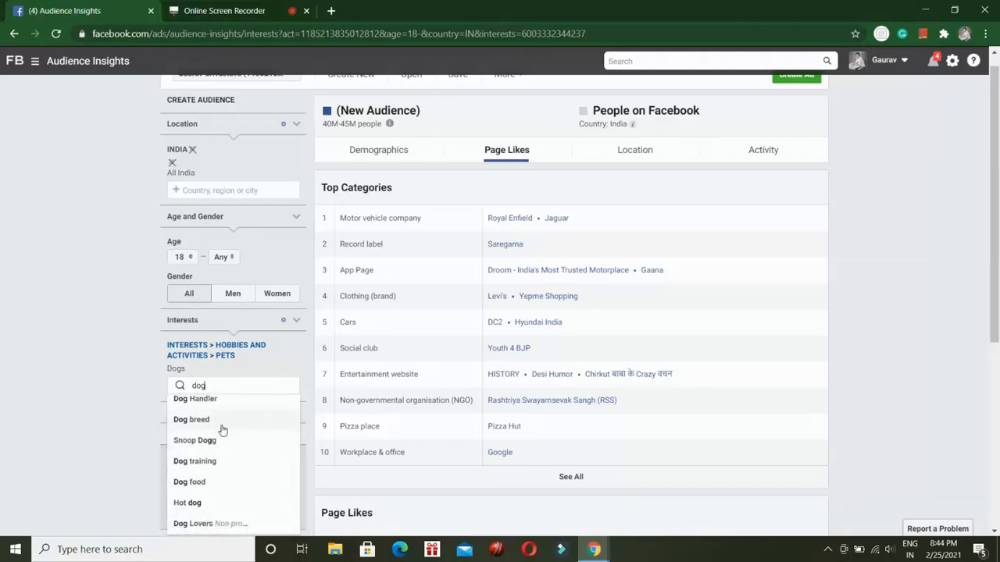
click(224, 431)
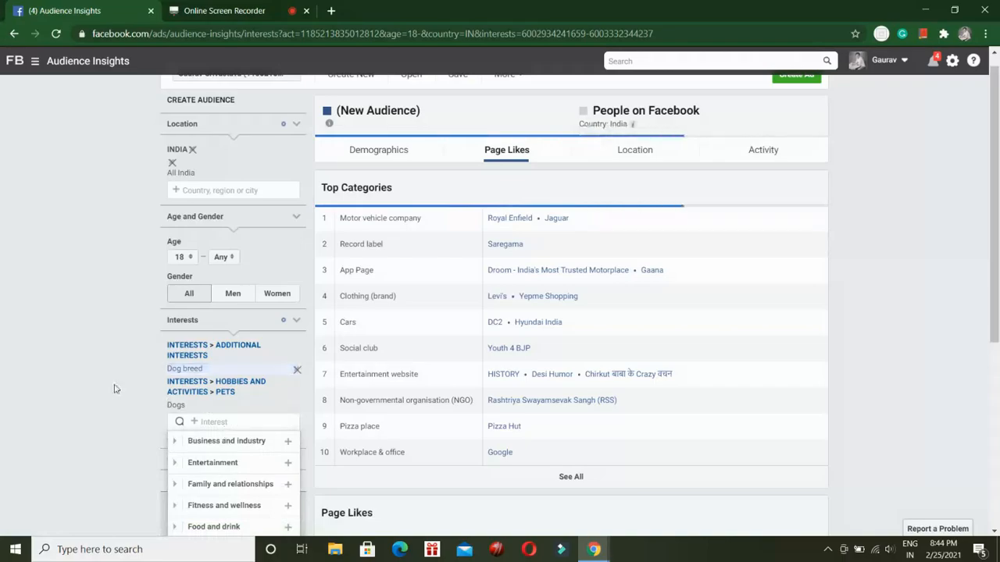
click(289, 334)
Review the liked pages and the demographics of the combined Dogs and Dog breed audience.
scroll(288, 338, down, 4)
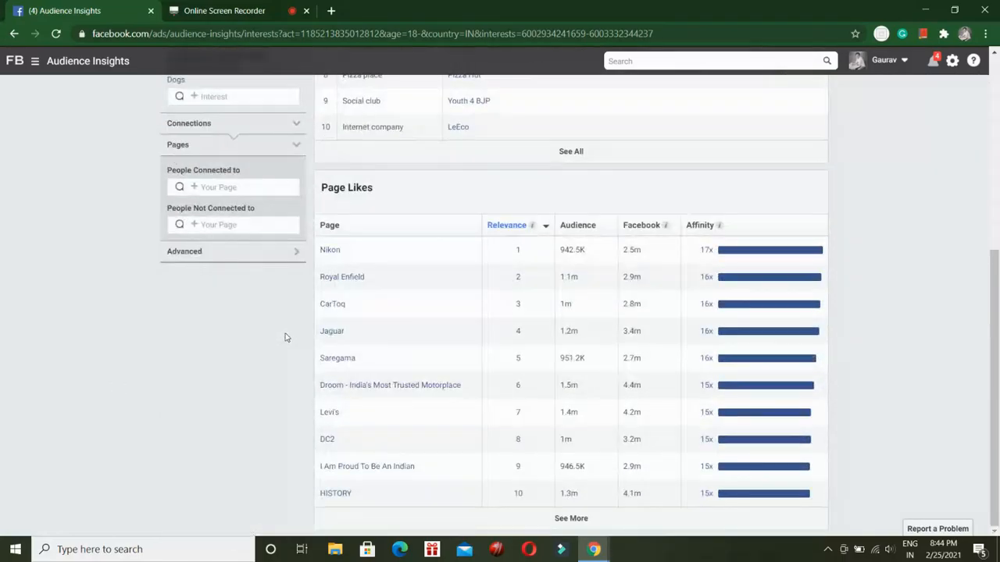
scroll(294, 291, up, 5)
click(376, 171)
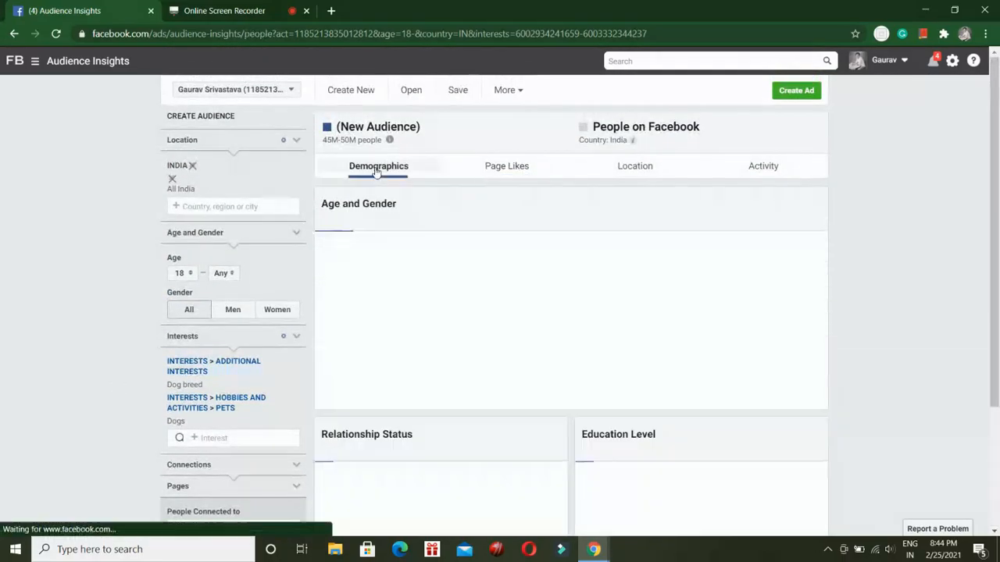
scroll(446, 201, down, 2)
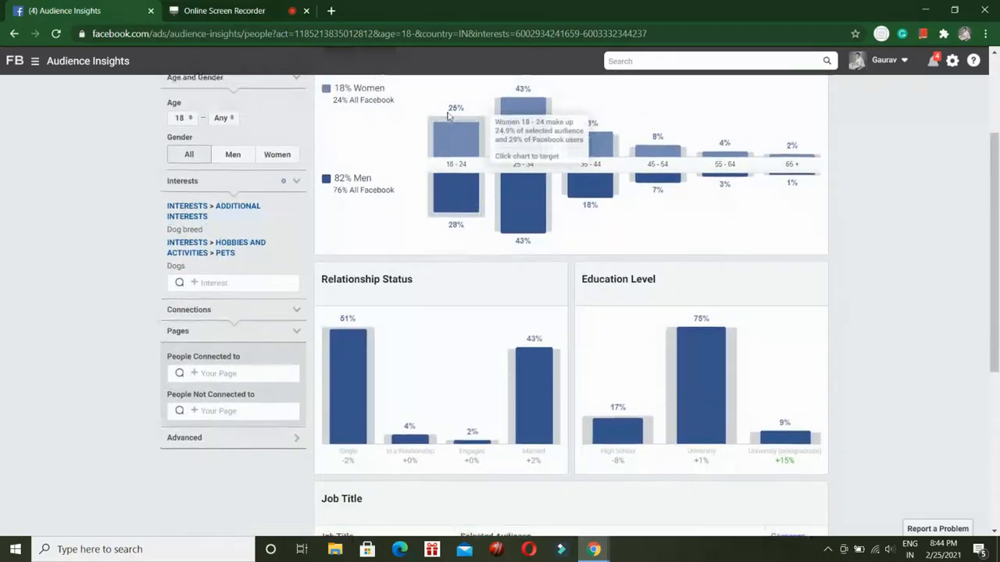
Examine the top categories and the page likes table for the combined Dogs and Dog breed audience.
scroll(469, 149, up, 2)
click(490, 165)
scroll(453, 226, down, 6)
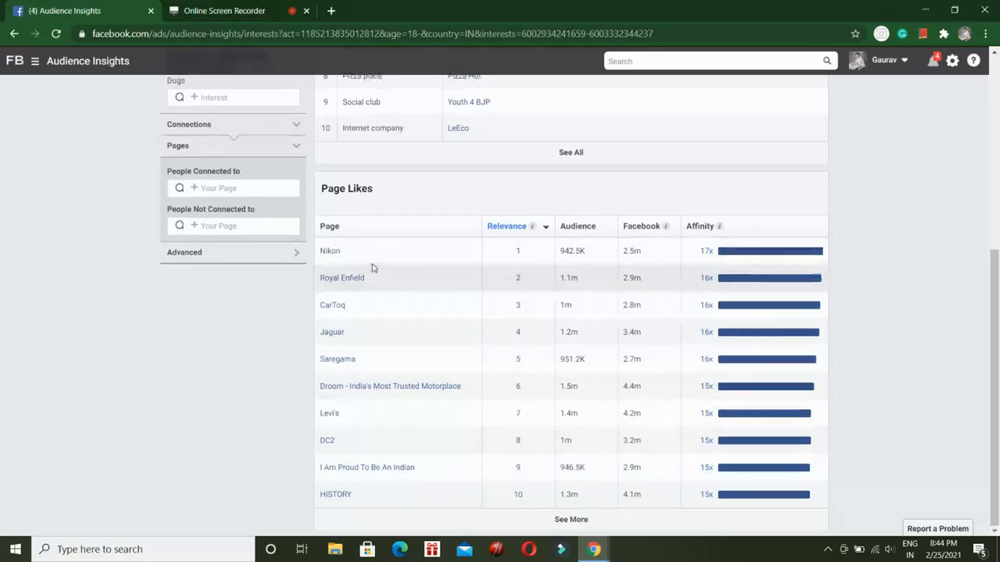
scroll(370, 268, up, 3)
scroll(368, 339, down, 2)
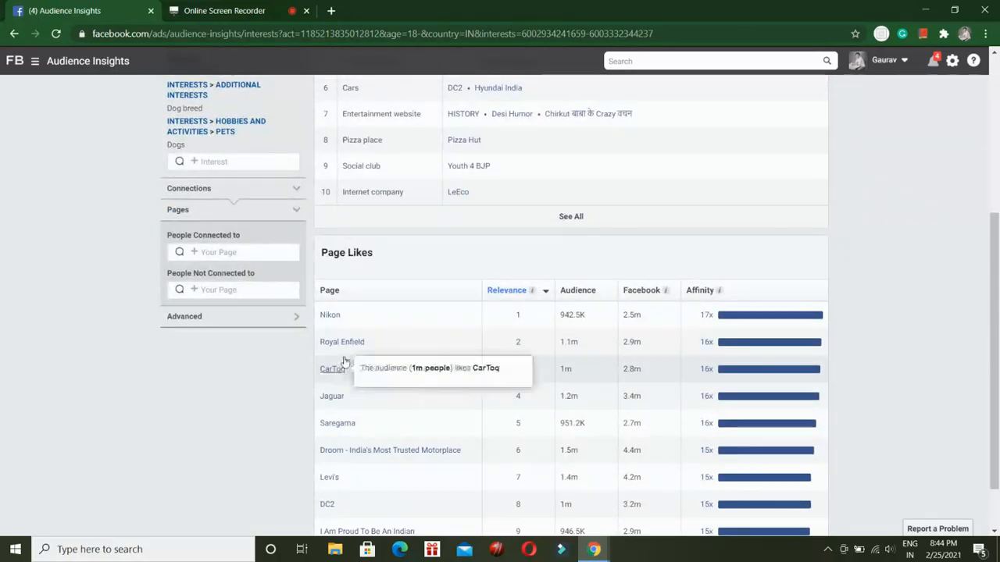
scroll(359, 352, down, 1)
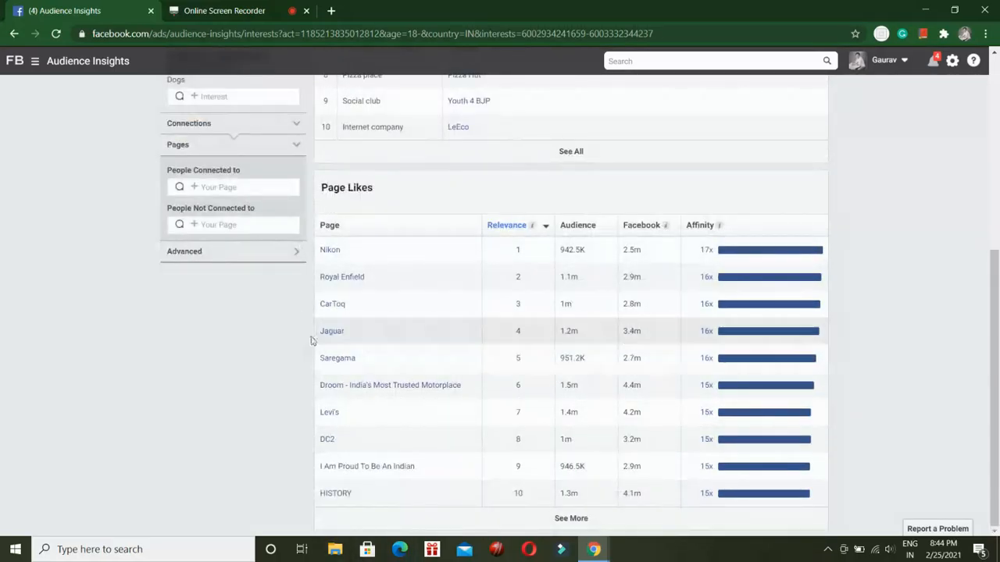
scroll(169, 365, up, 3)
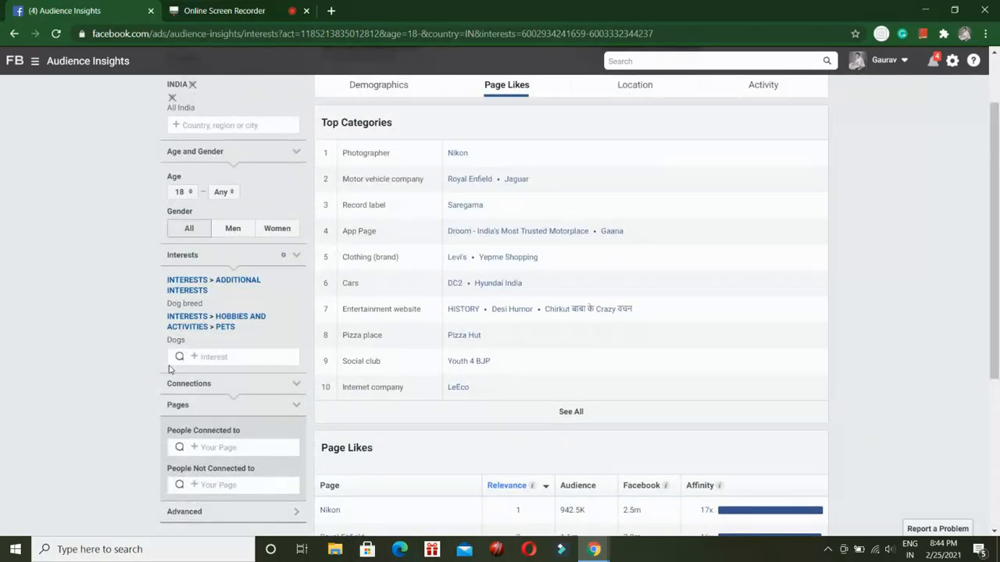
scroll(169, 369, up, 1)
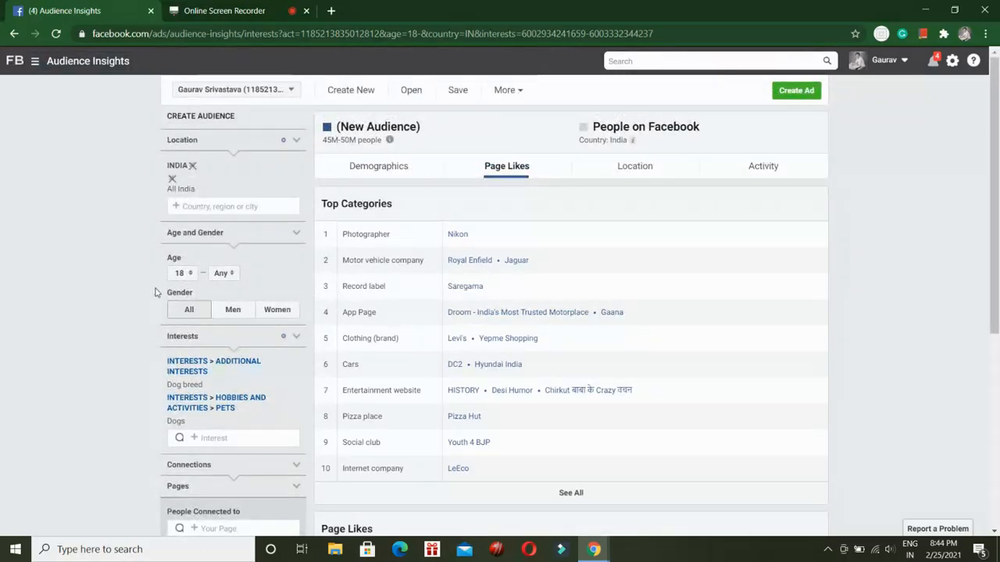
scroll(263, 464, down, 1)
click(277, 424)
click(281, 424)
scroll(63, 236, up, 1)
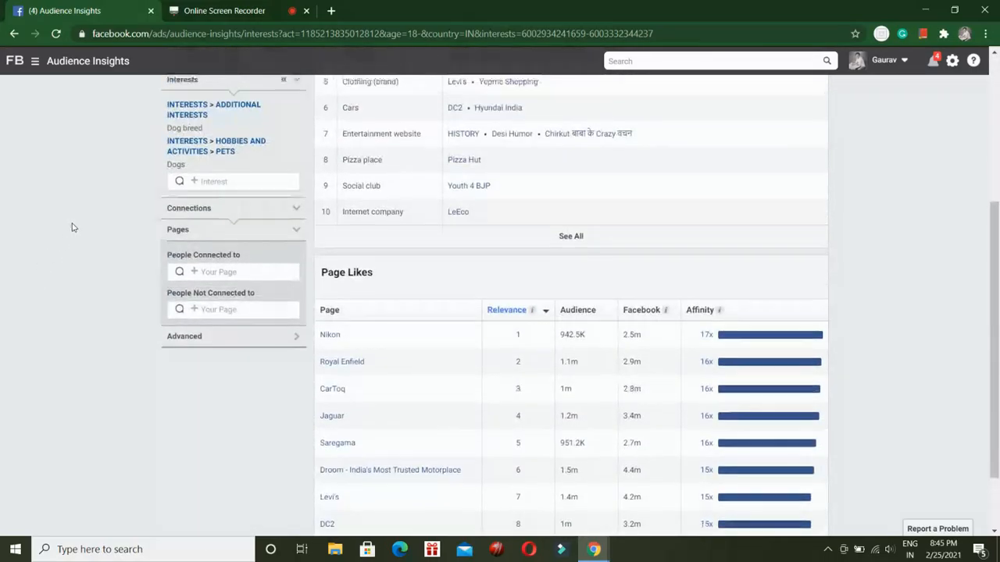
scroll(118, 210, up, 4)
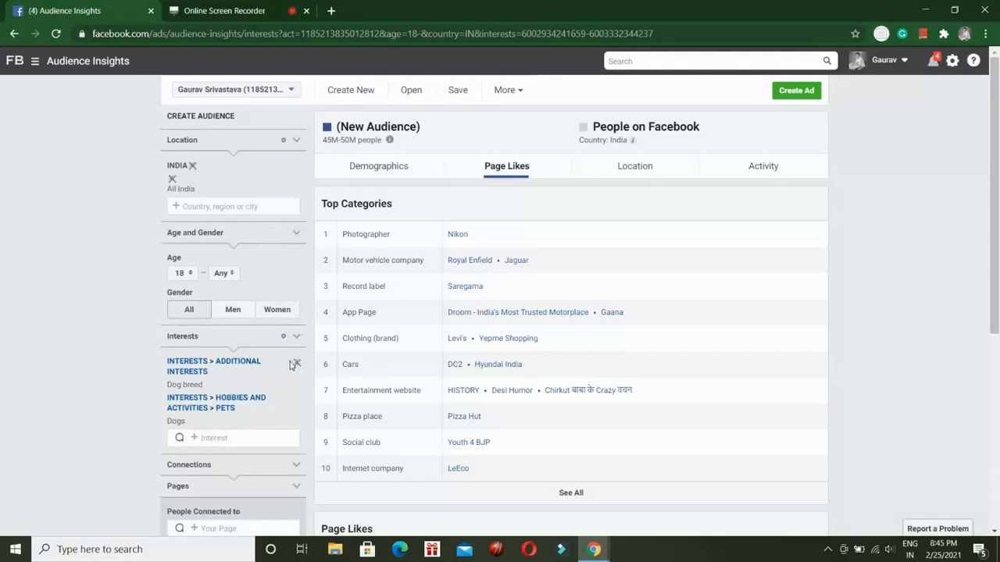
Remove the Dog breed and Dogs interests from the audience and return to its demographics.
click(297, 364)
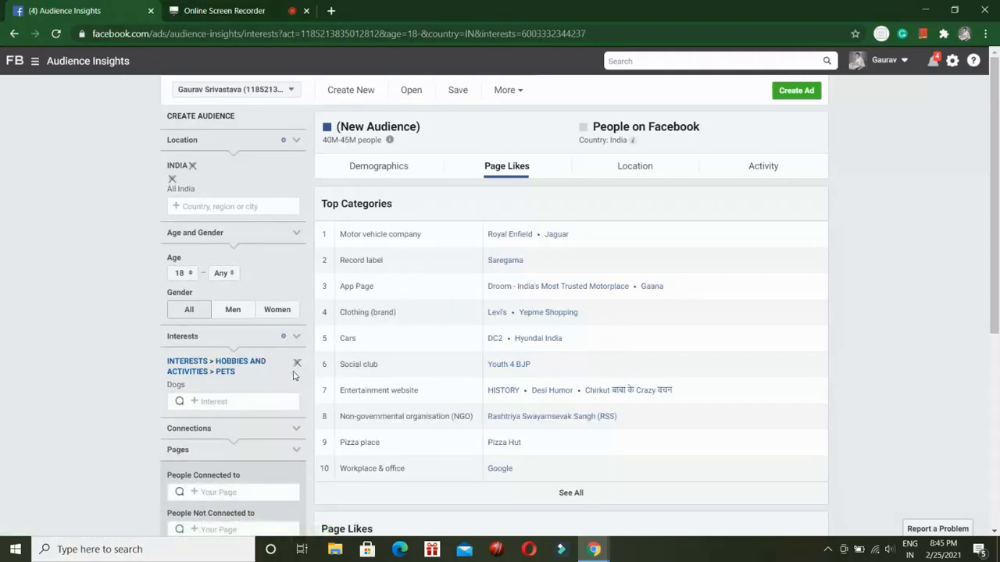
click(297, 365)
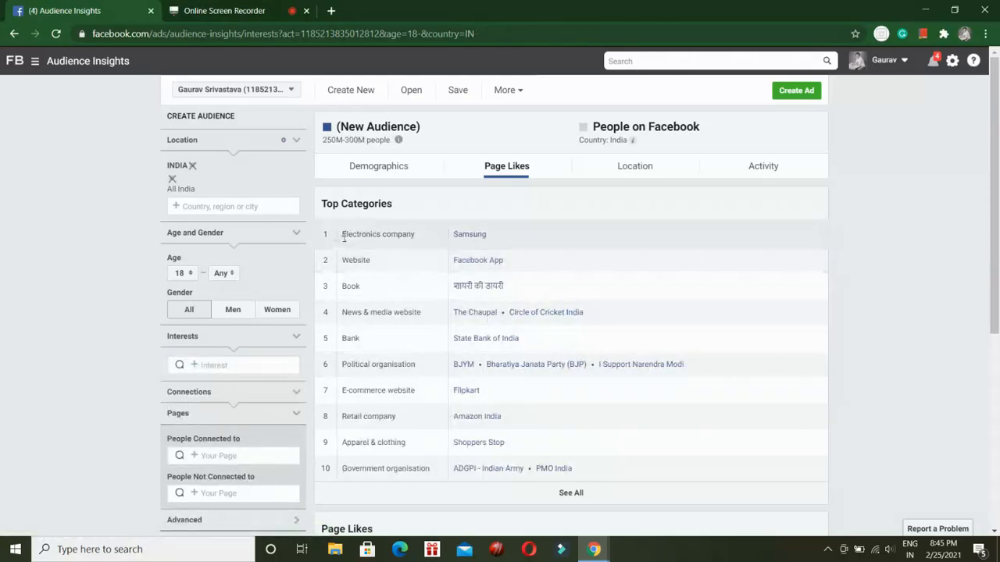
click(376, 175)
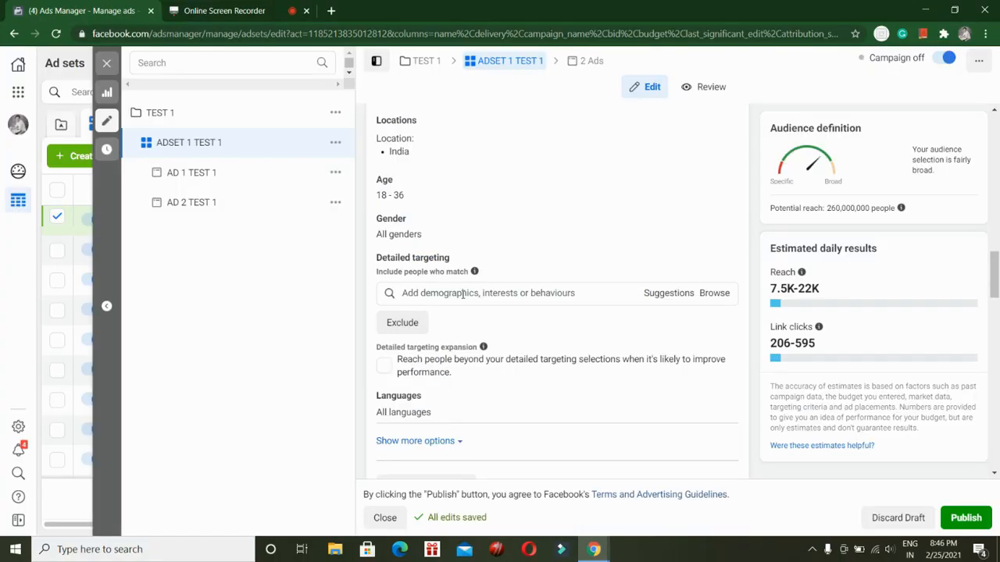
Add Cricket as a detailed targeting interest for the ad set ADSET 1 TEST 1 in Ads Manager.
click(464, 293)
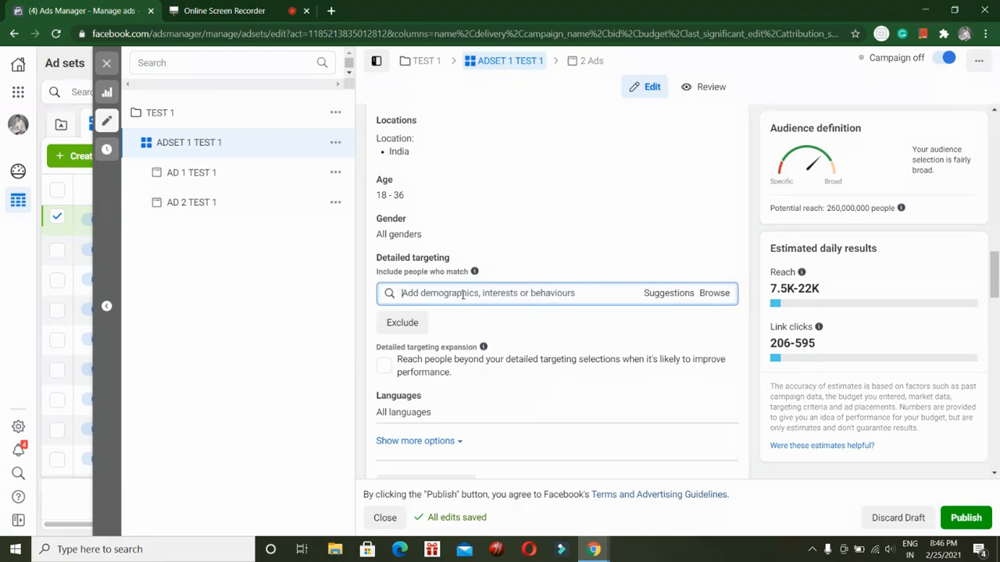
text(cricket)
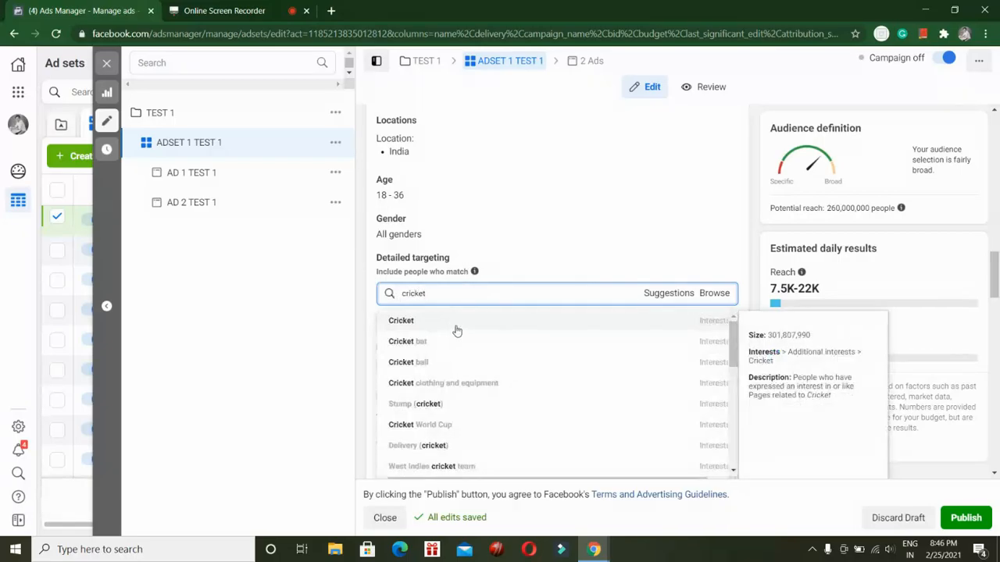
click(457, 328)
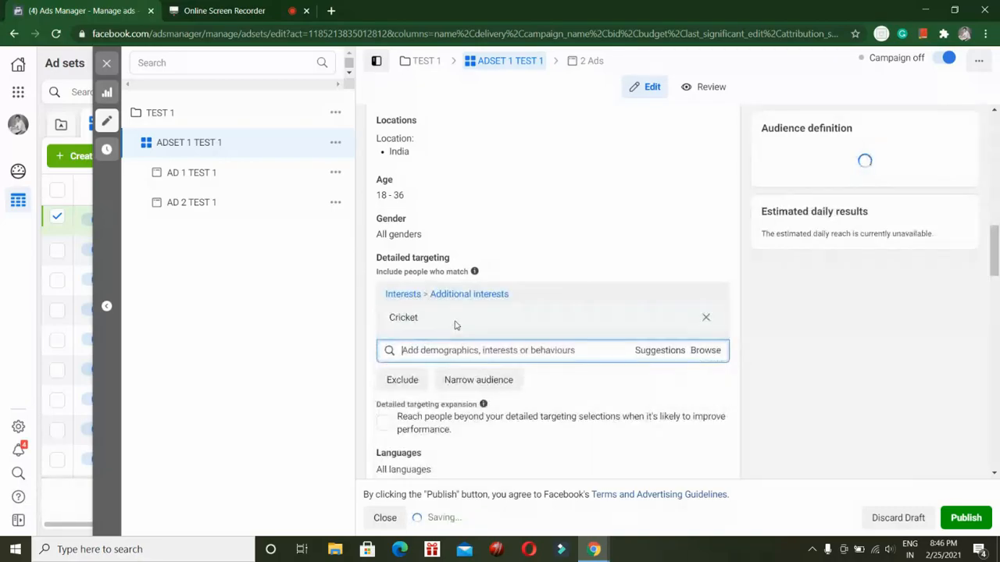
Look through the suggested interests related to Cricket.
click(660, 350)
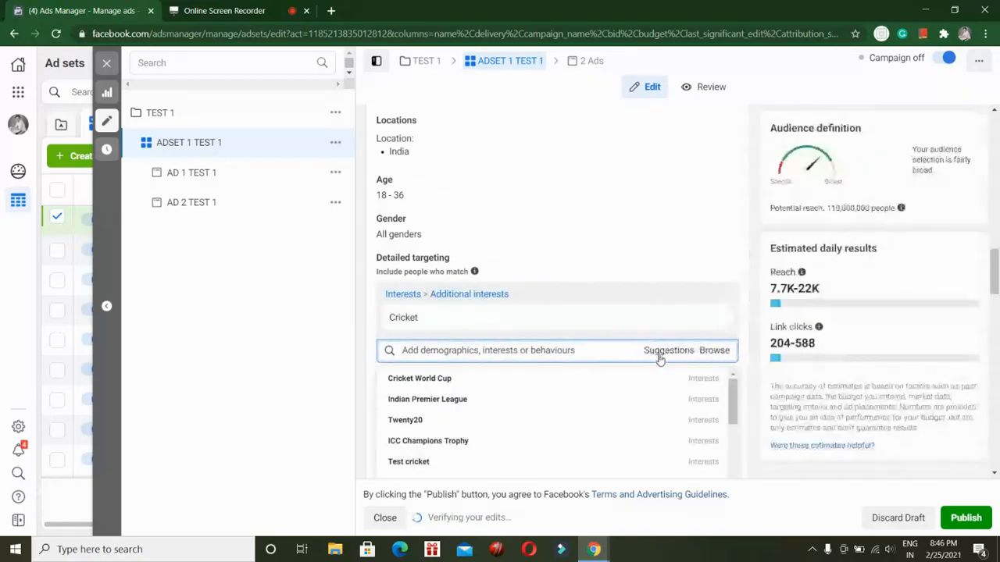
scroll(526, 395, down, 3)
scroll(461, 344, up, 3)
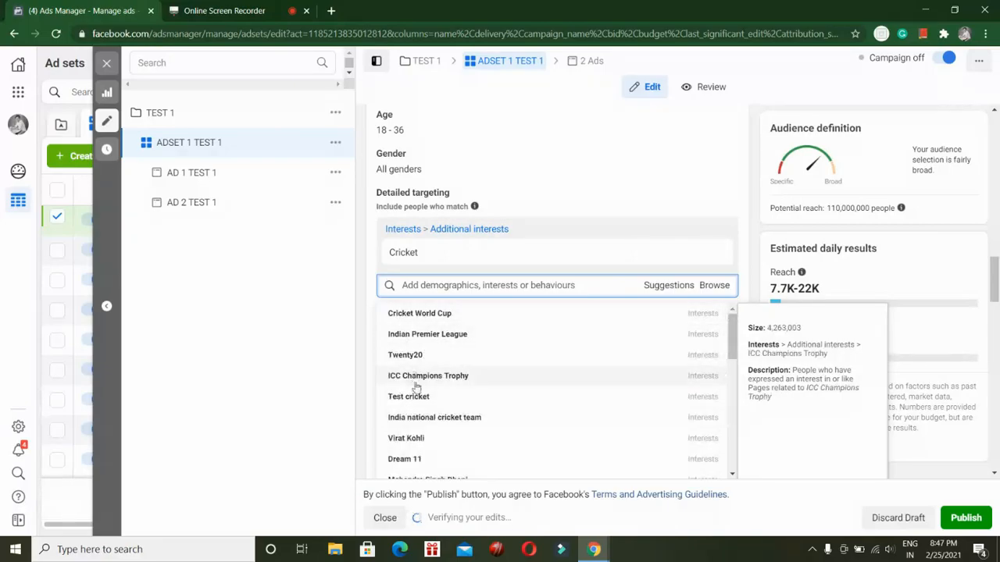
scroll(418, 390, down, 1)
scroll(417, 394, down, 3)
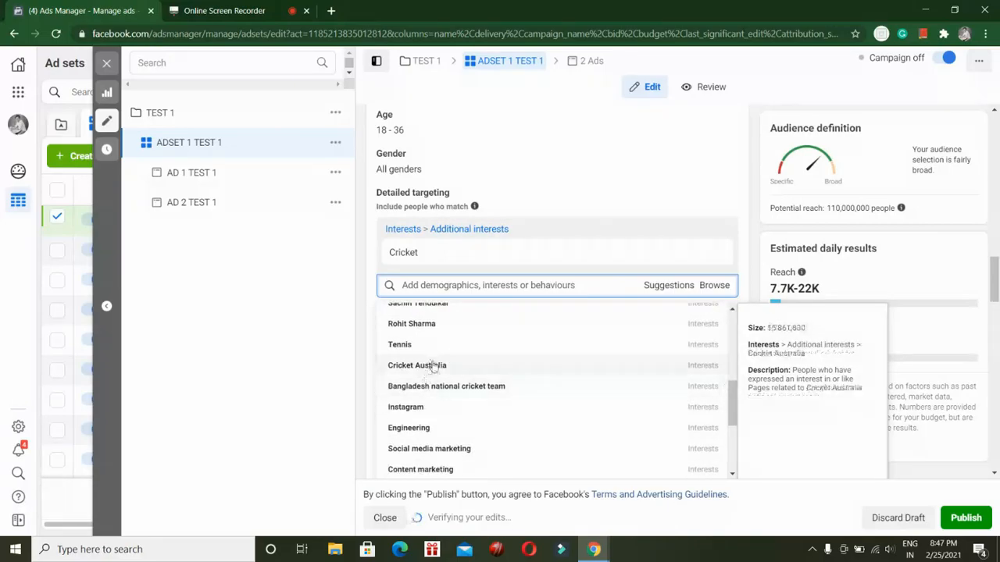
Search the detailed targeting options for "cricket keeda" and clear the search text.
click(451, 288)
text(c)
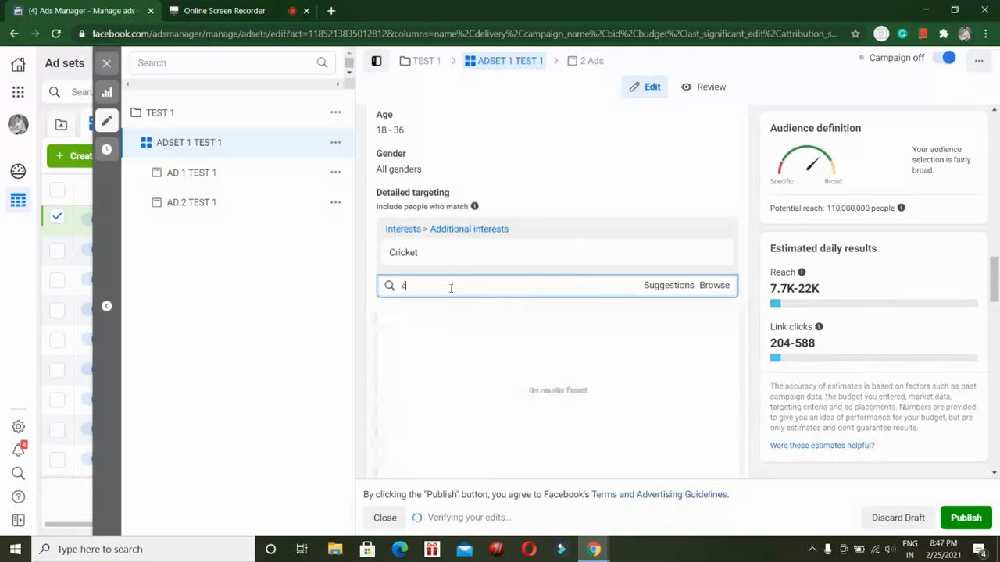
text(ricketke)
key(BackSpace)
key(BackSpace)
key(BackSpace)
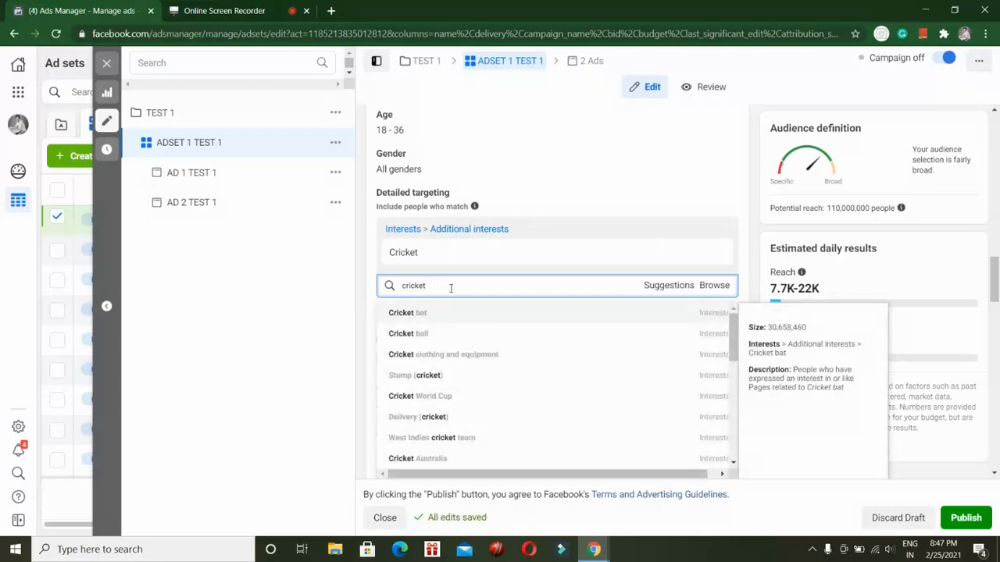
text(keeda)
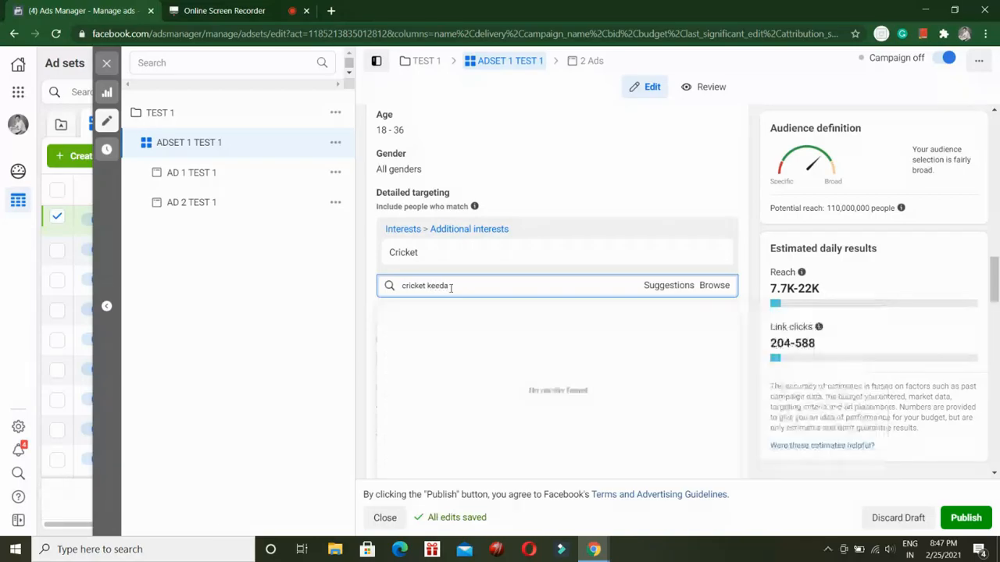
key(BackSpace)
key(BackSpace)
key(BackSpace)
key(BackSpace)
key(BackSpace)
key(BackSpace)
key(BackSpace)
key(BackSpace)
key(BackSpace)
key(BackSpace)
key(BackSpace)
Reopen the detailed targeting suggestions for Cricket and examine the full list of related interests.
click(665, 287)
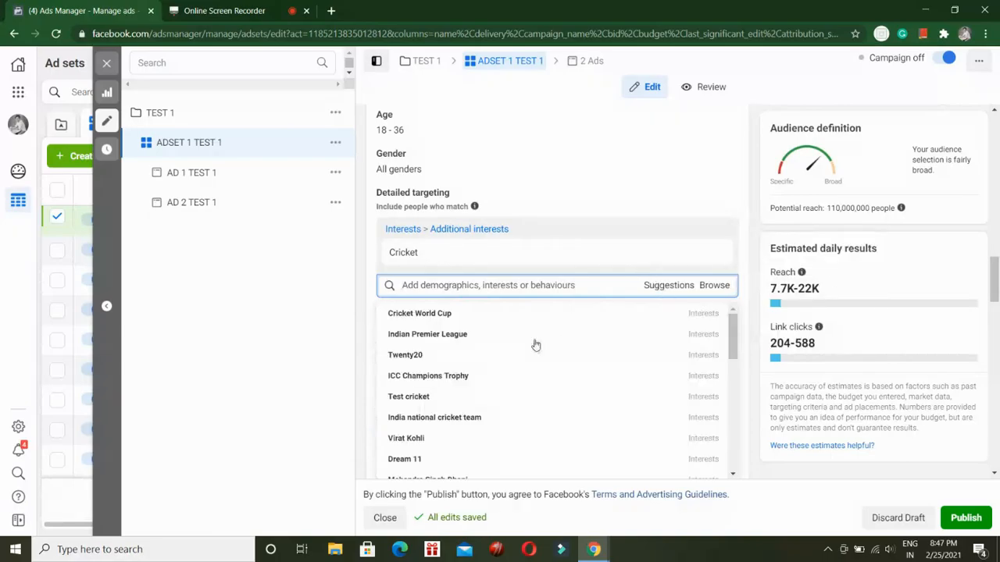
scroll(457, 375, down, 3)
scroll(438, 367, down, 2)
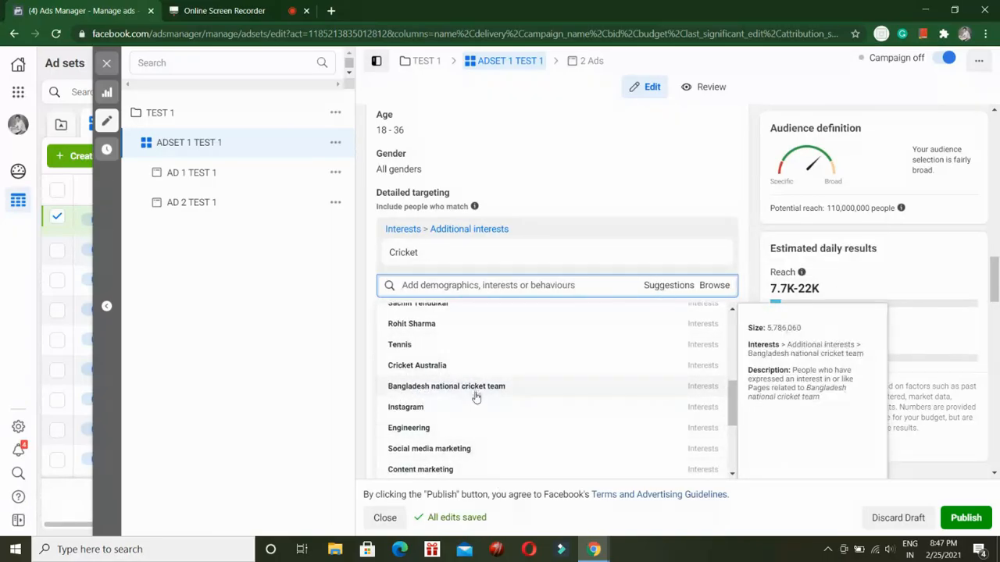
scroll(435, 397, down, 3)
scroll(464, 386, down, 1)
scroll(464, 396, down, 3)
scroll(453, 382, up, 6)
scroll(487, 439, up, 5)
scroll(415, 439, up, 2)
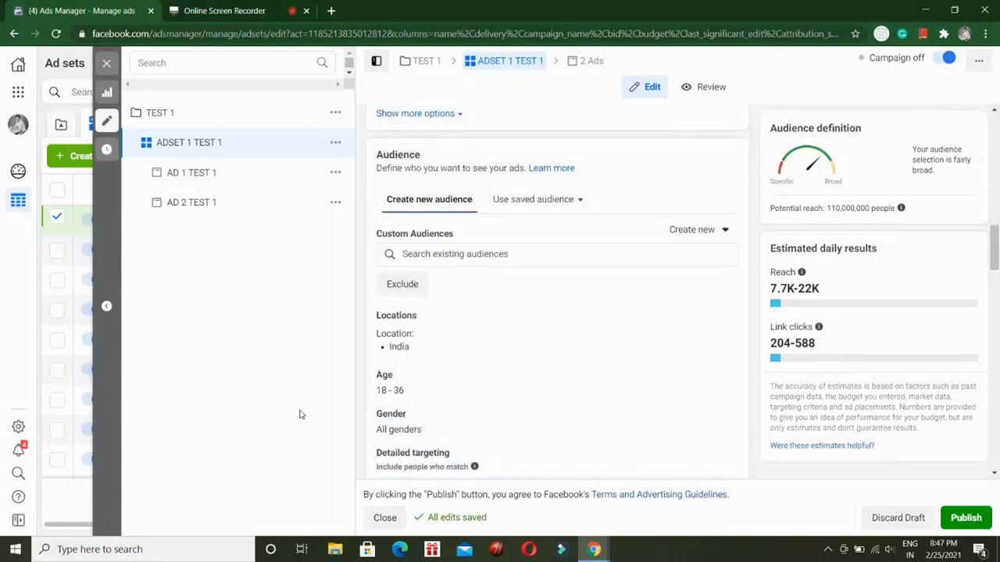
scroll(440, 386, down, 3)
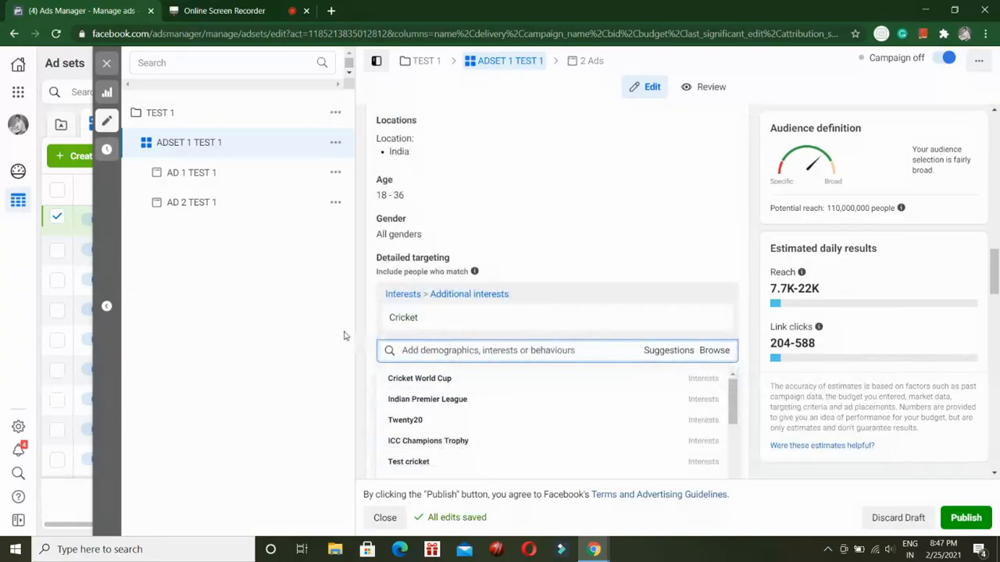
Compare the Cricket interest's audience size with the ad set's potential reach.
mouse_move(414, 320)
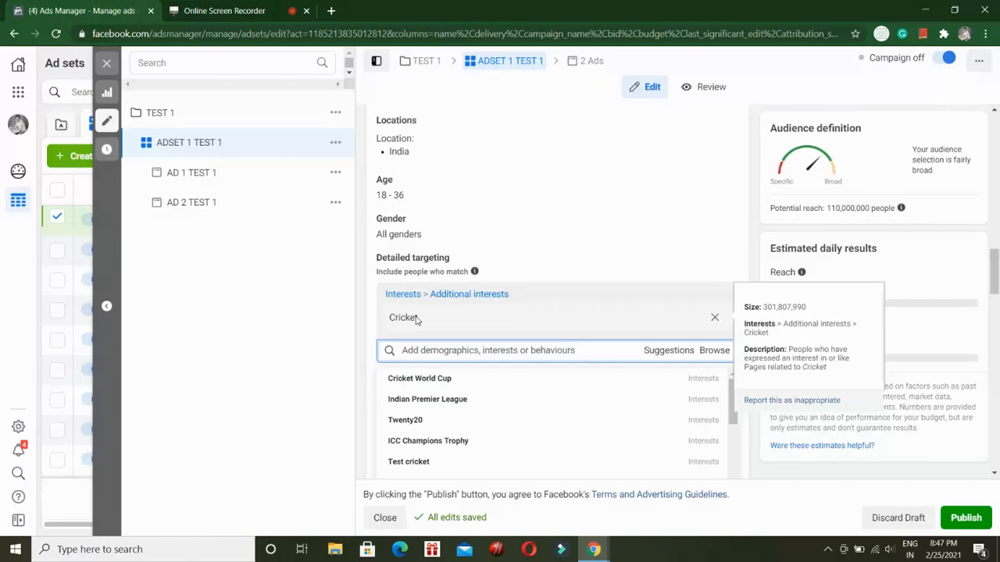
double_click(868, 207)
mouse_move(492, 332)
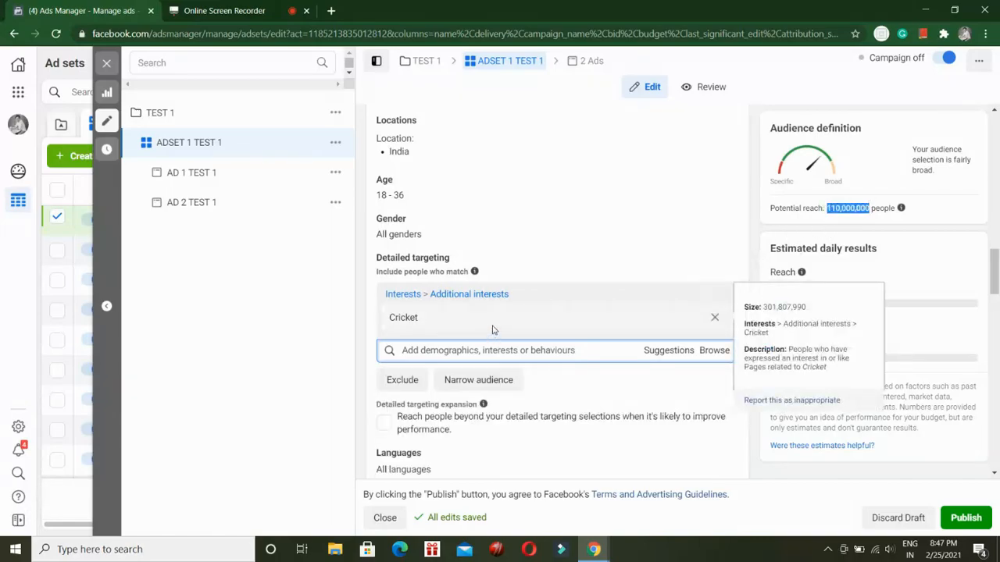
Try adding Indian Premier League from the suggestions alongside Cricket, and remove it again.
click(471, 348)
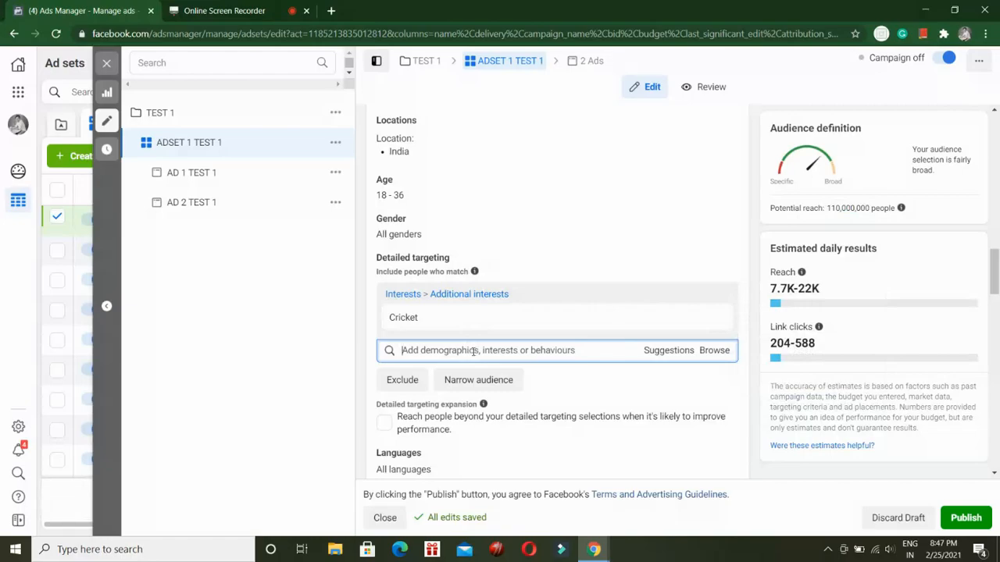
text(I)
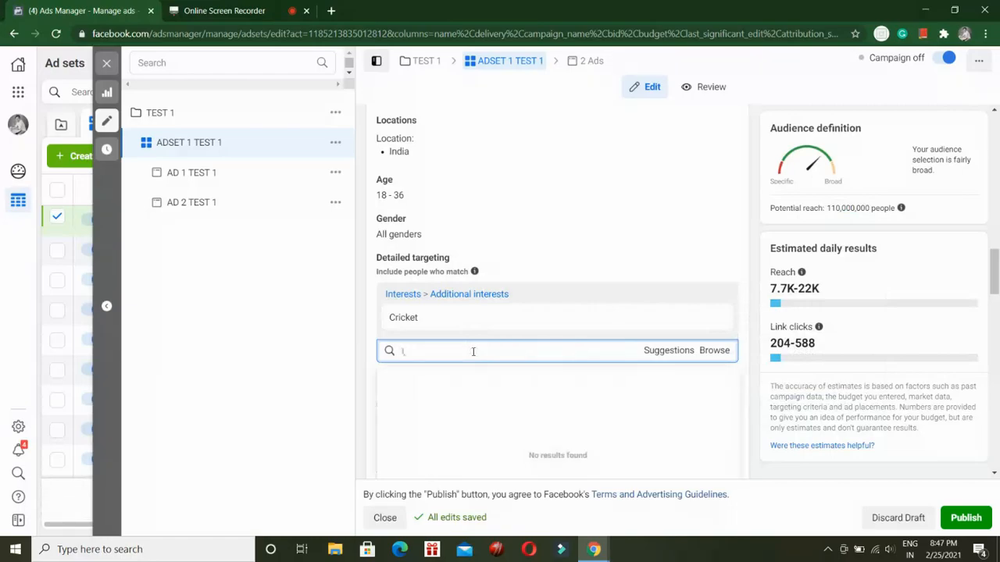
key(BackSpace)
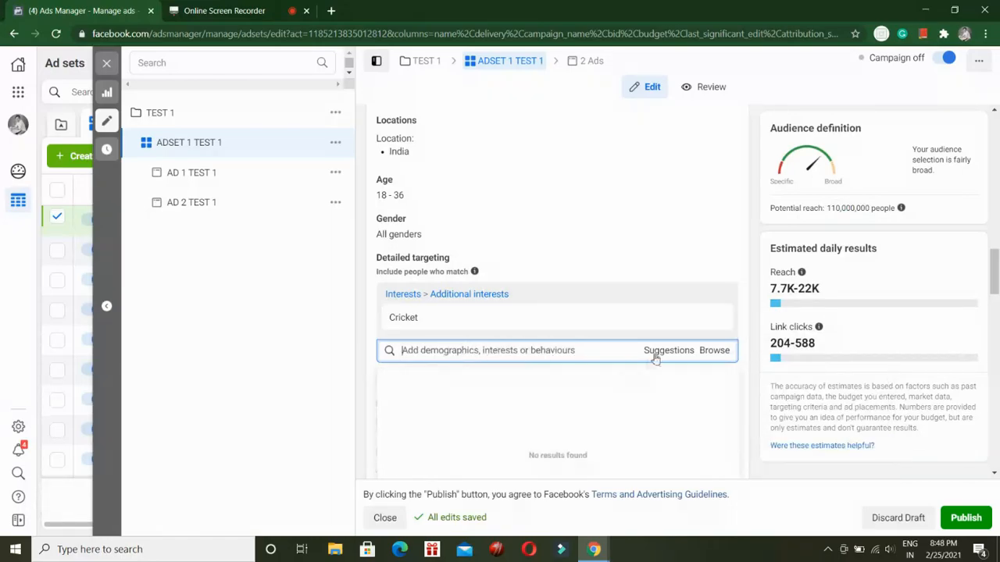
click(662, 355)
mouse_move(571, 397)
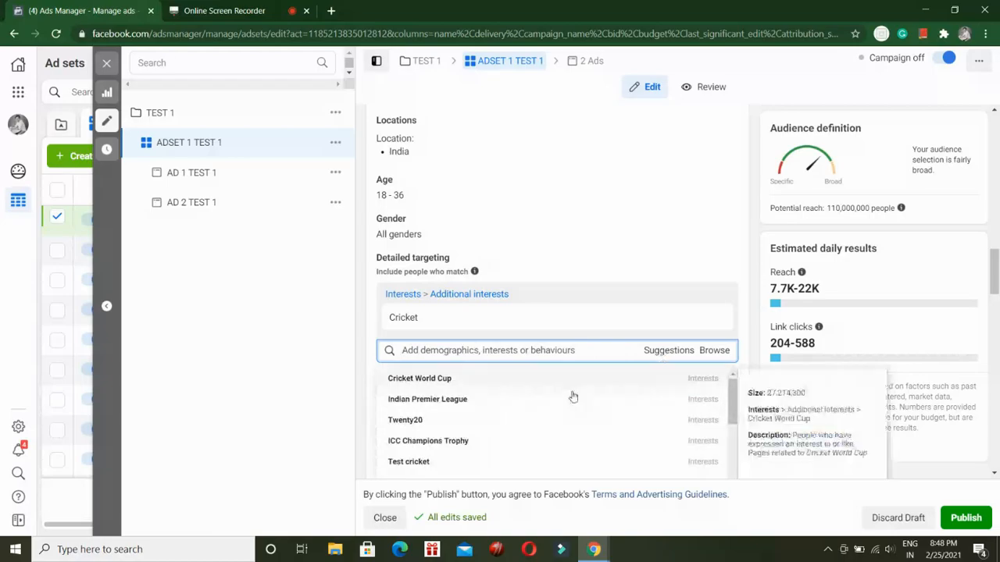
click(478, 410)
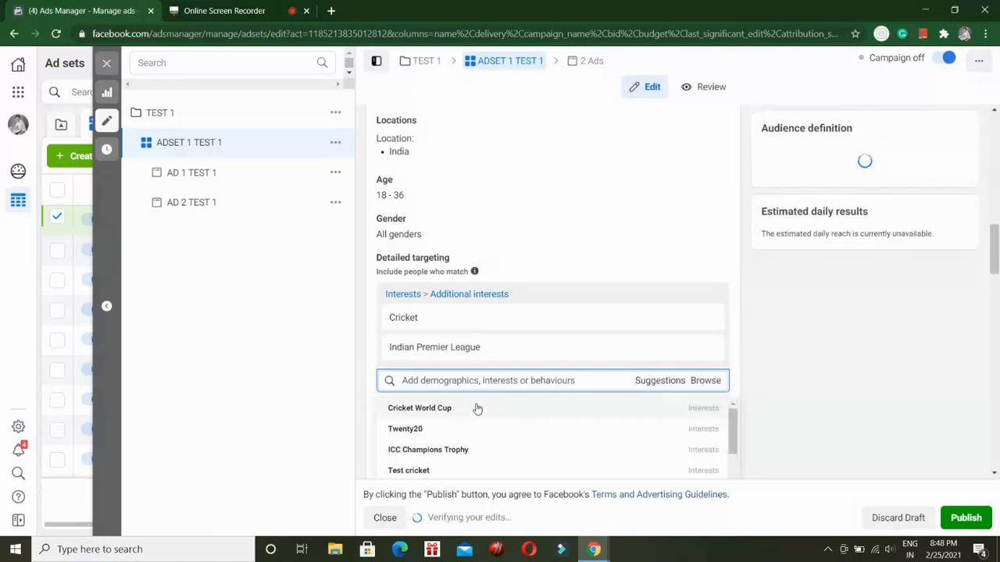
mouse_move(719, 346)
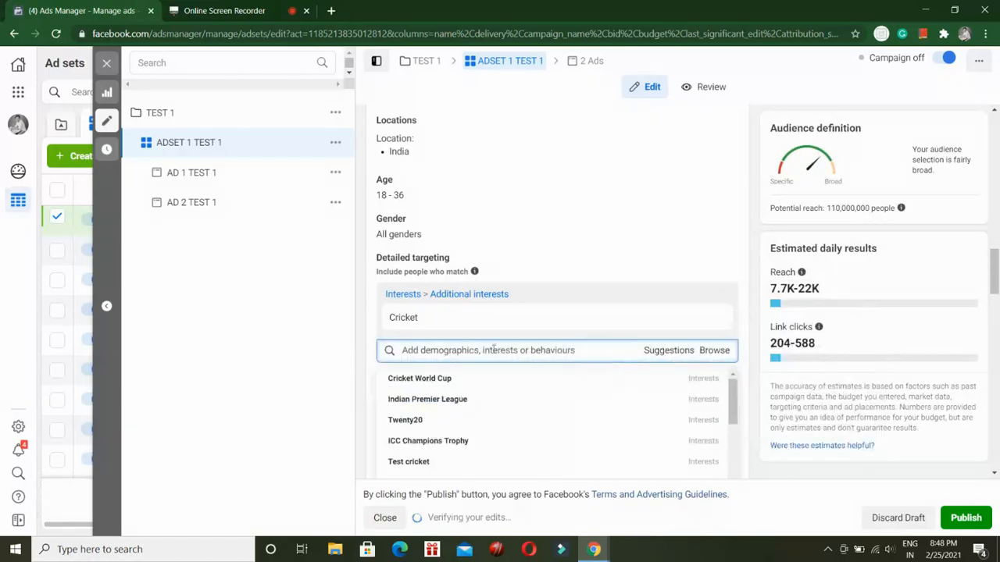
click(339, 349)
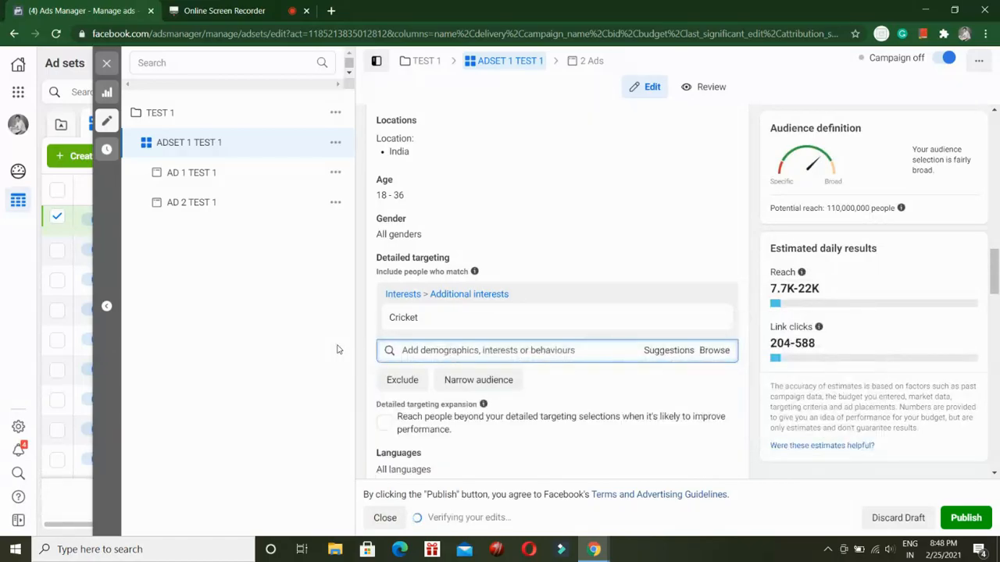
Narrow the Cricket audience to people who must also match Indian Premier League, and check the resulting potential reach.
click(502, 382)
click(672, 398)
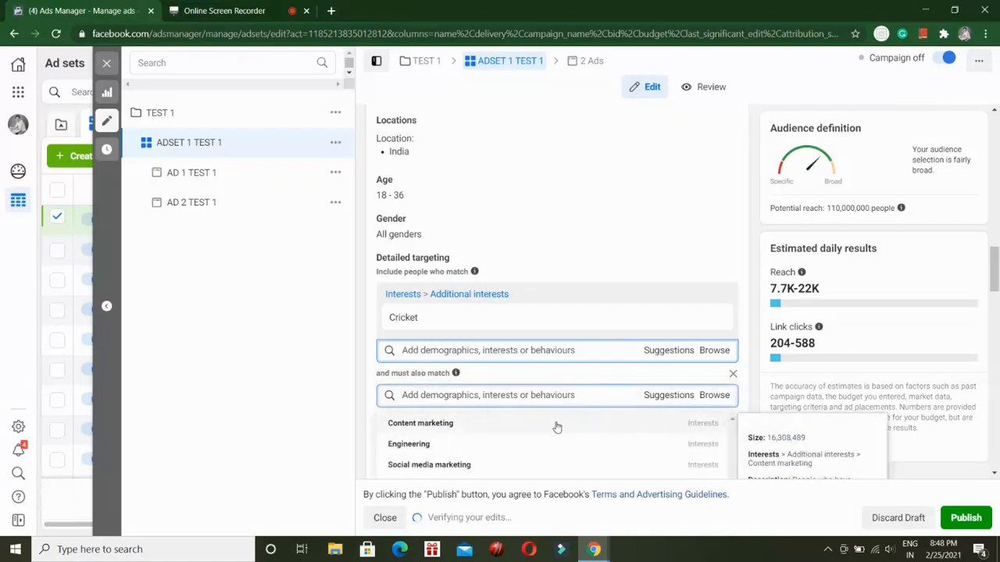
click(491, 397)
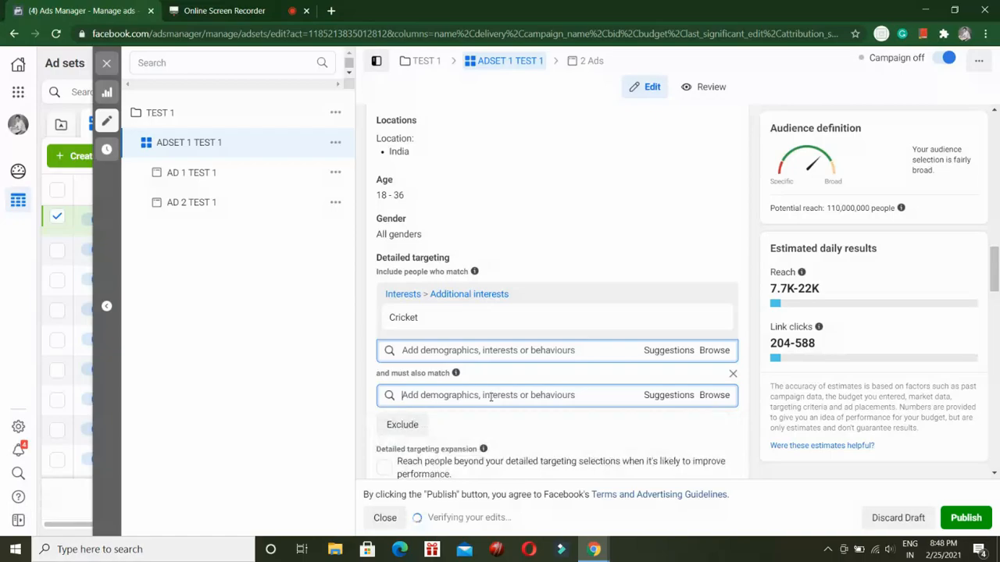
text(indian)
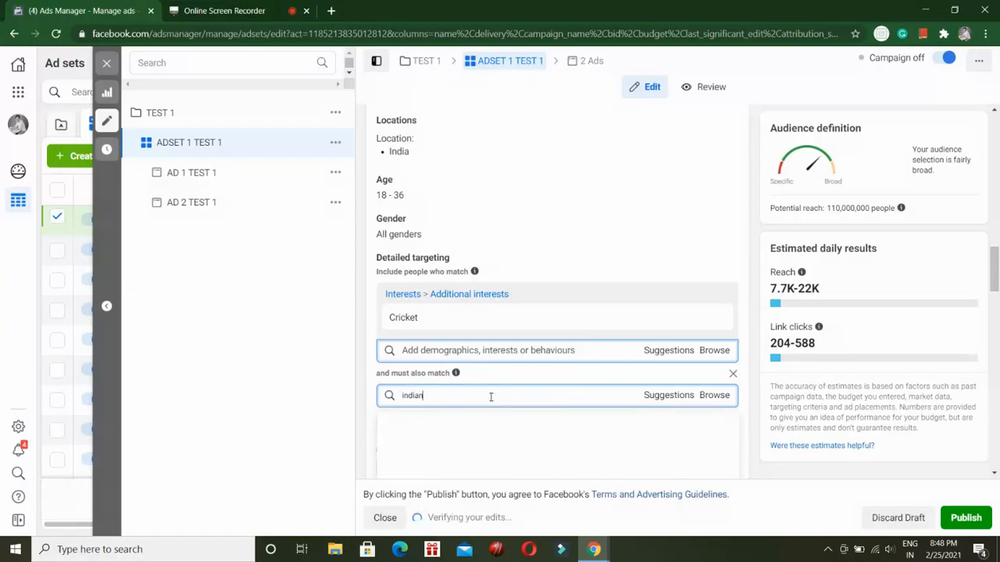
text( pr)
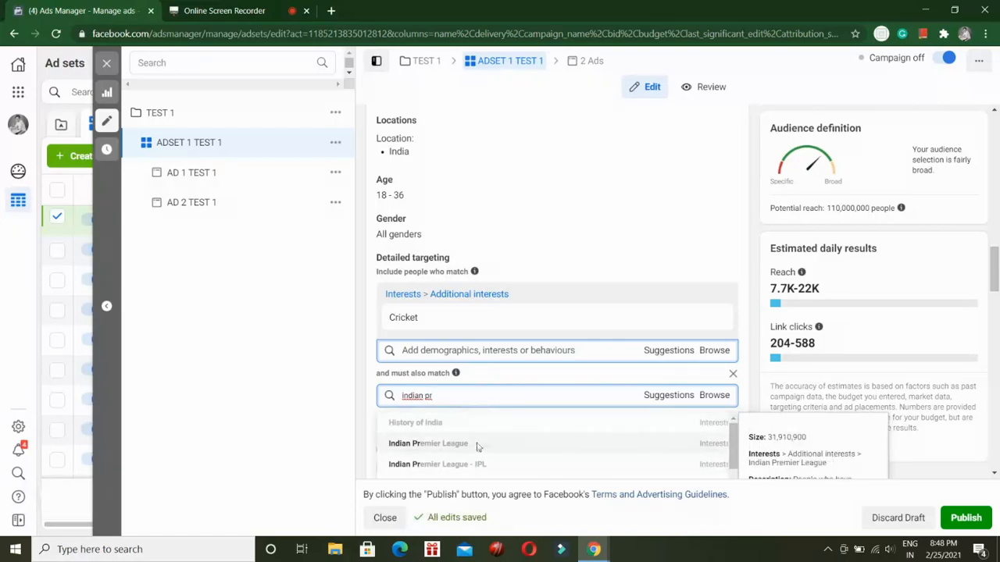
click(477, 445)
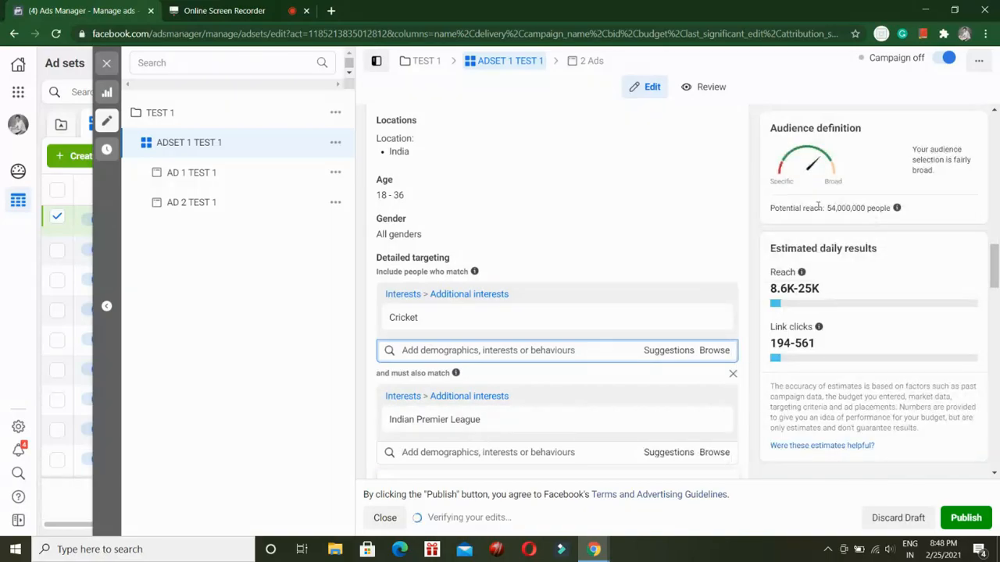
drag(829, 209, 867, 209)
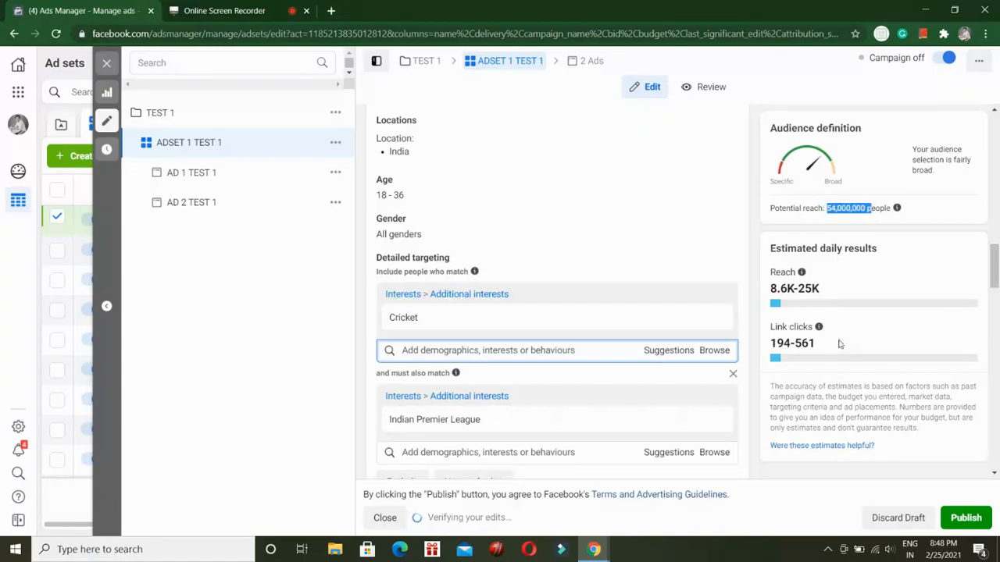
Remove the Indian Premier League narrowing condition and the Cricket interest from the detailed targeting.
click(734, 376)
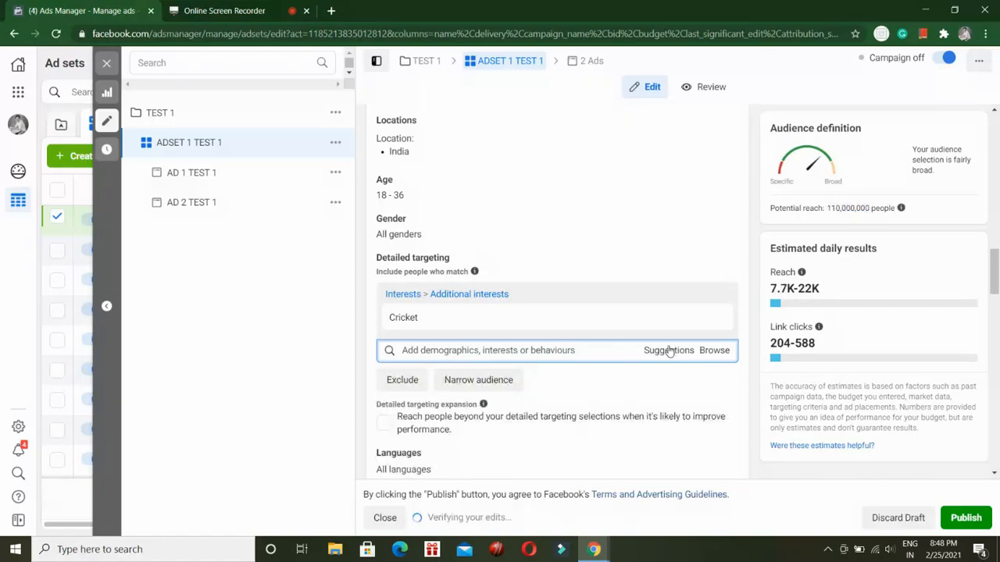
click(715, 317)
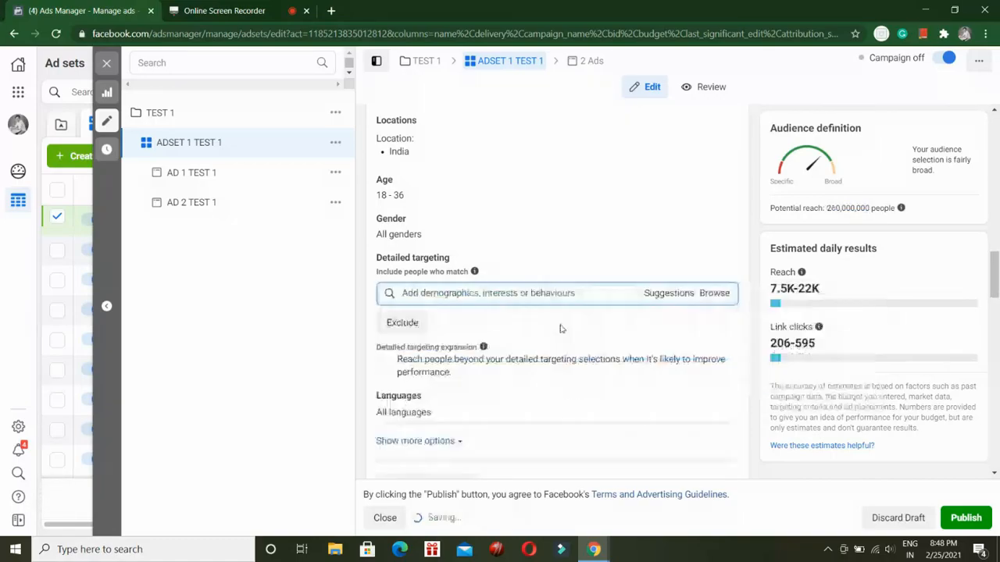
Search the detailed targeting options for "guitar" and add the Guitar interest from Arts and music.
click(489, 297)
text(guitar)
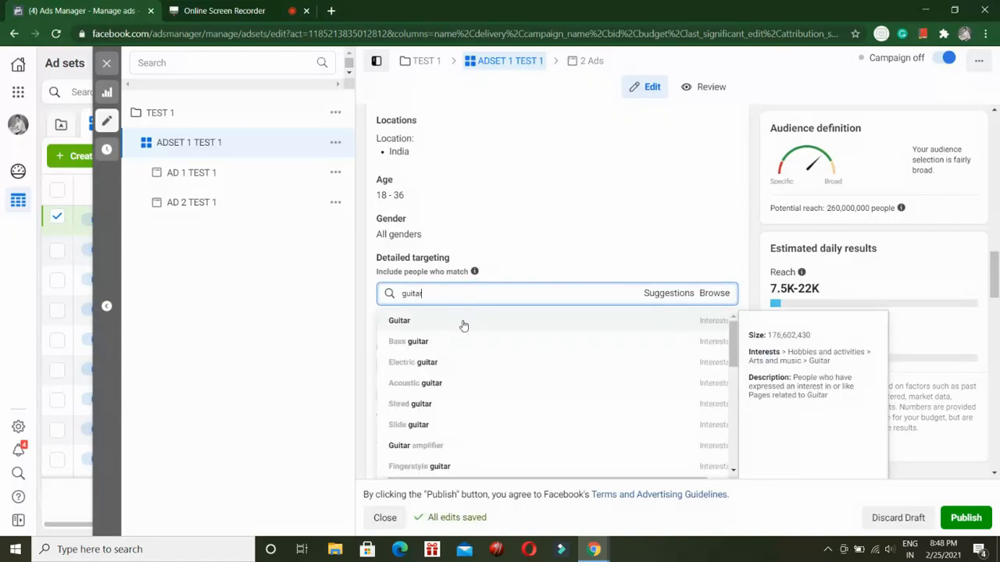
click(463, 322)
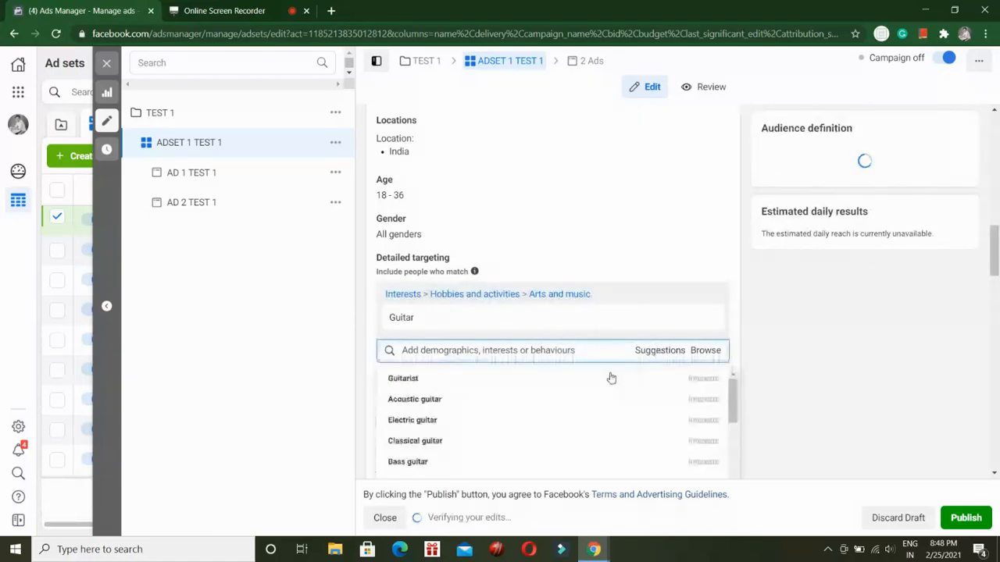
Examine the related interests suggested for Guitar and check the ad set's potential reach.
scroll(461, 406, down, 5)
scroll(463, 423, down, 3)
scroll(445, 439, up, 4)
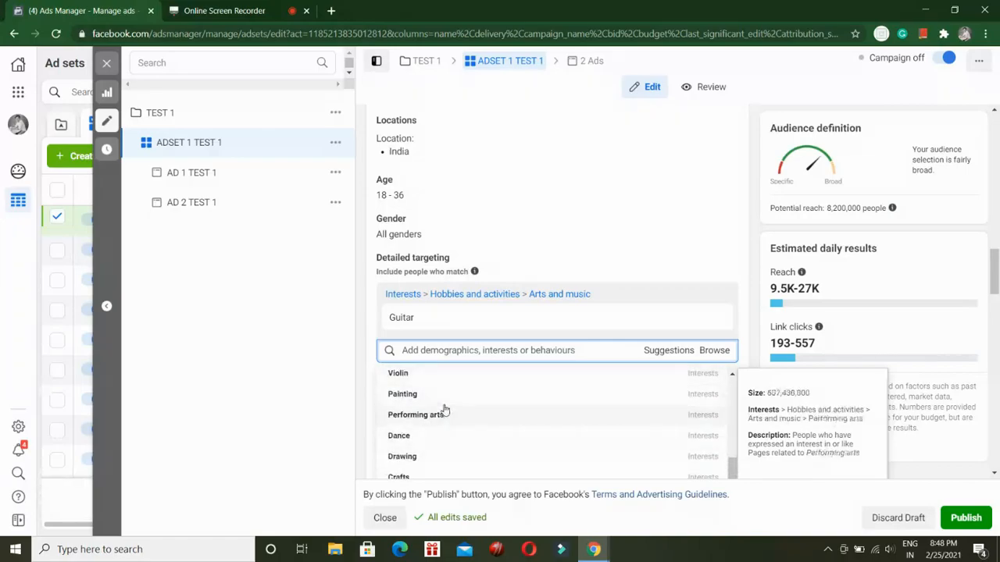
scroll(444, 412, up, 3)
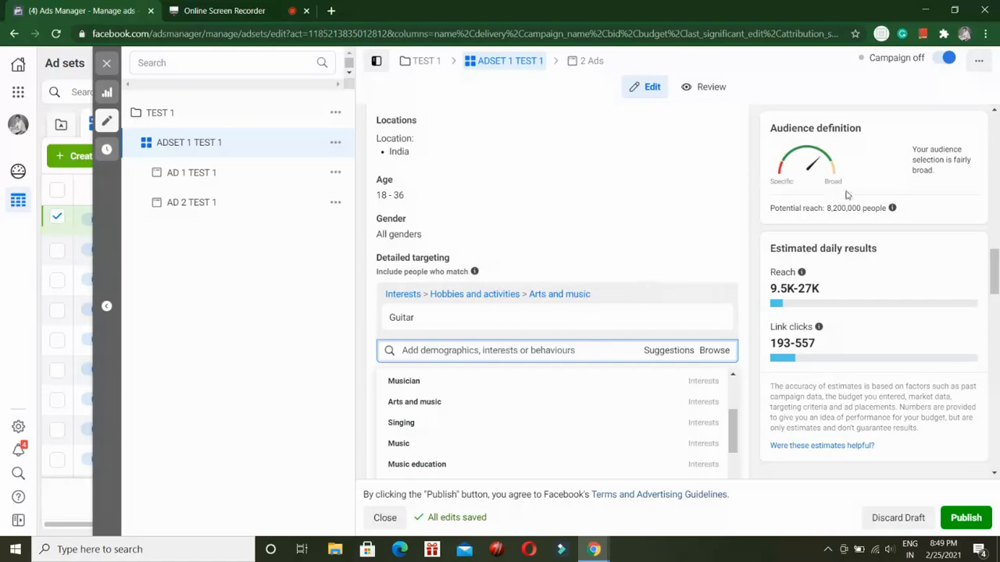
drag(831, 209, 872, 209)
click(849, 230)
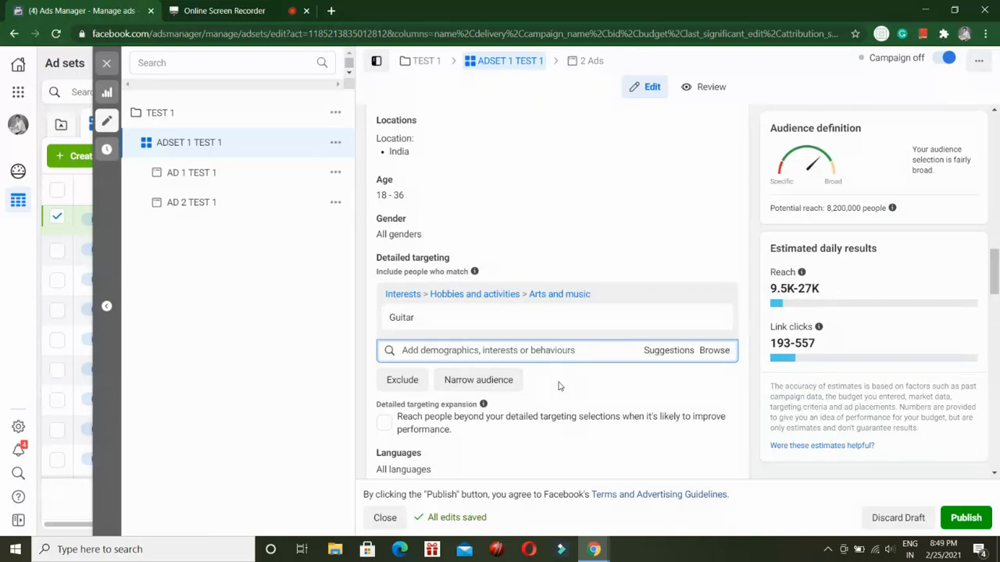
Search the detailed targeting options for "voice of" and clear the search text, keeping the ad set.
text(vo)
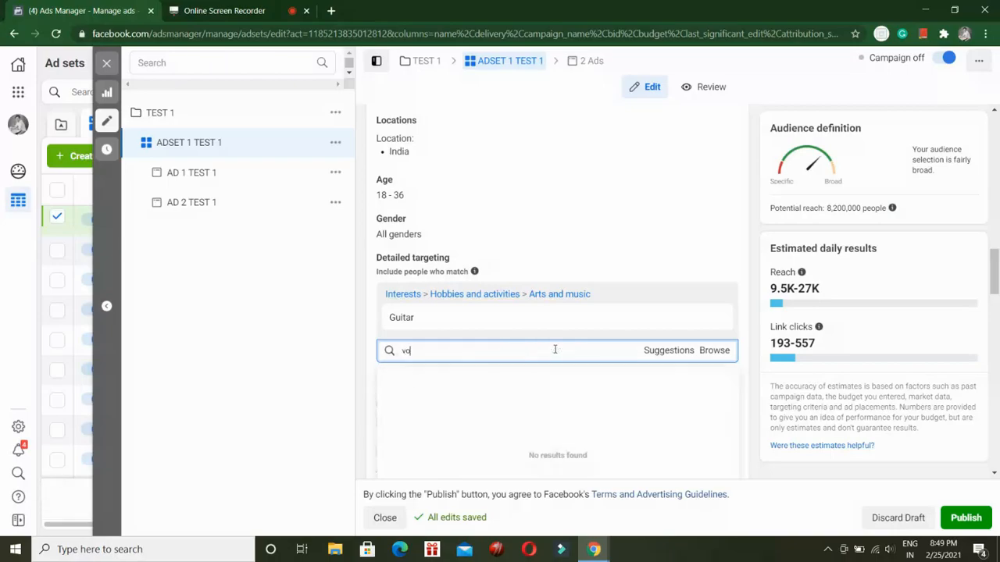
text(ice of)
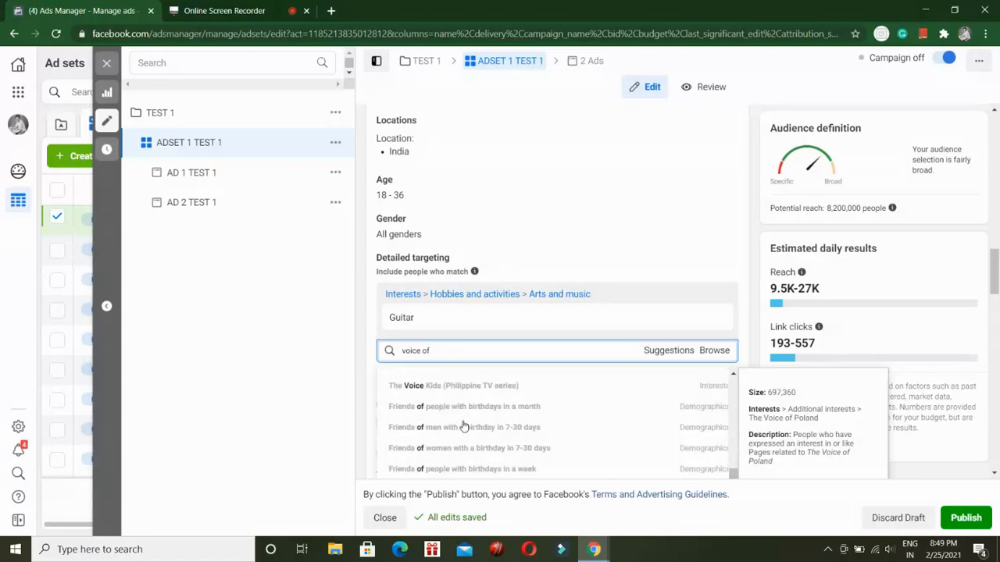
triple_click(471, 353)
key(Delete)
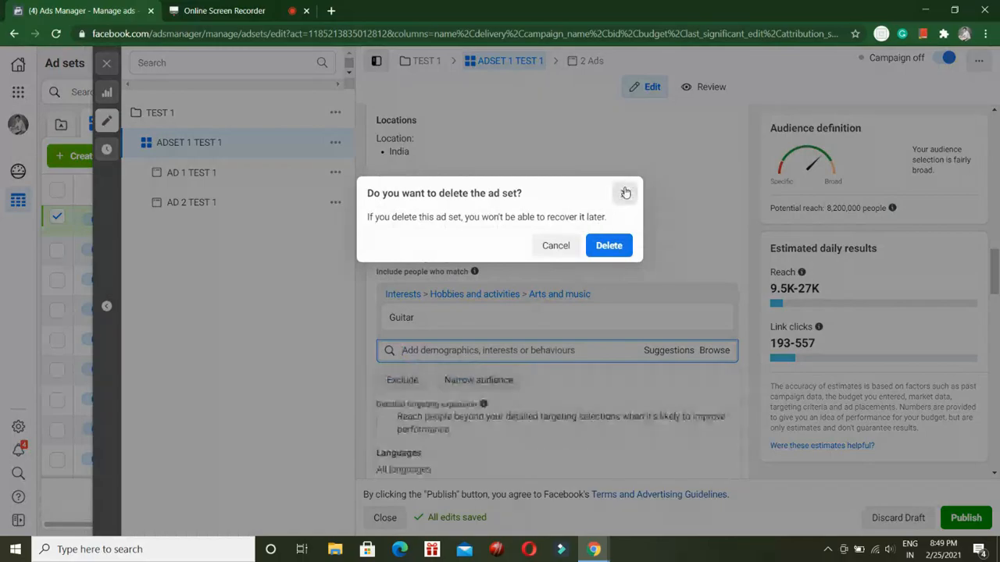
click(624, 193)
Check the Guitar interest's audience size and remove Guitar from the detailed targeting.
mouse_move(435, 333)
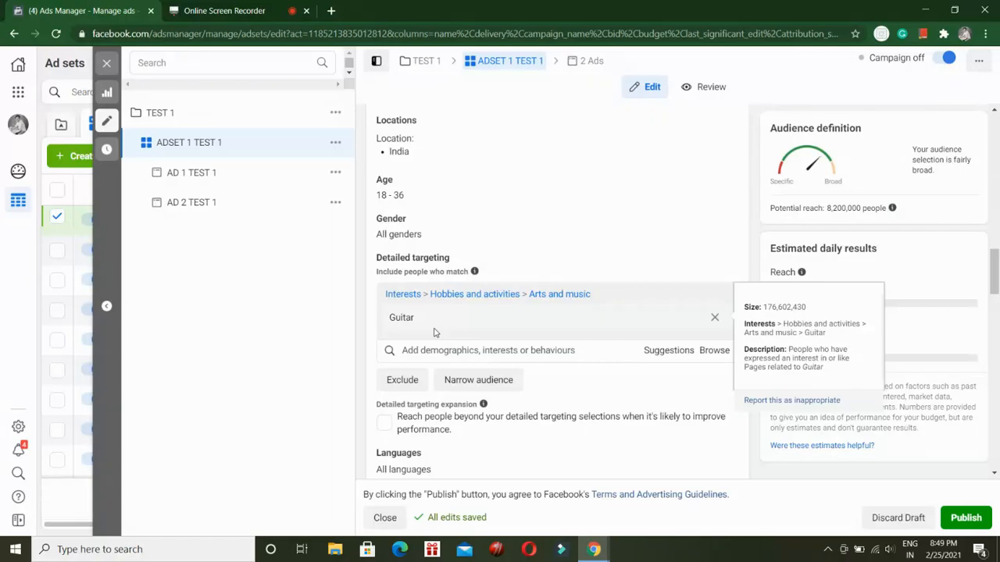
click(714, 320)
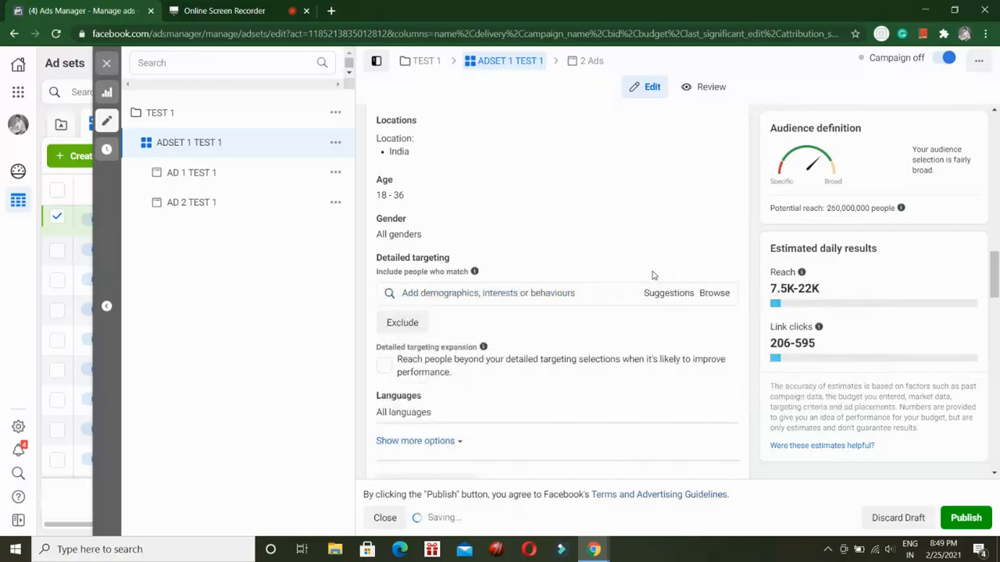